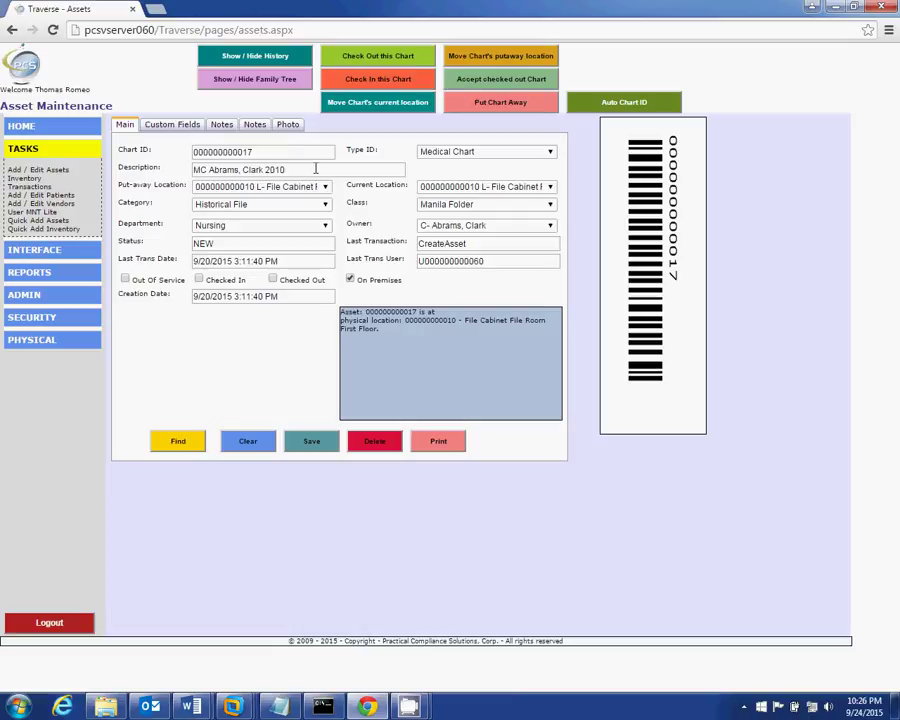
Step: Change the year in the chart's description to 2009 and clear its Chart ID
{"action": "left_click", "coordinate": [316, 169]}
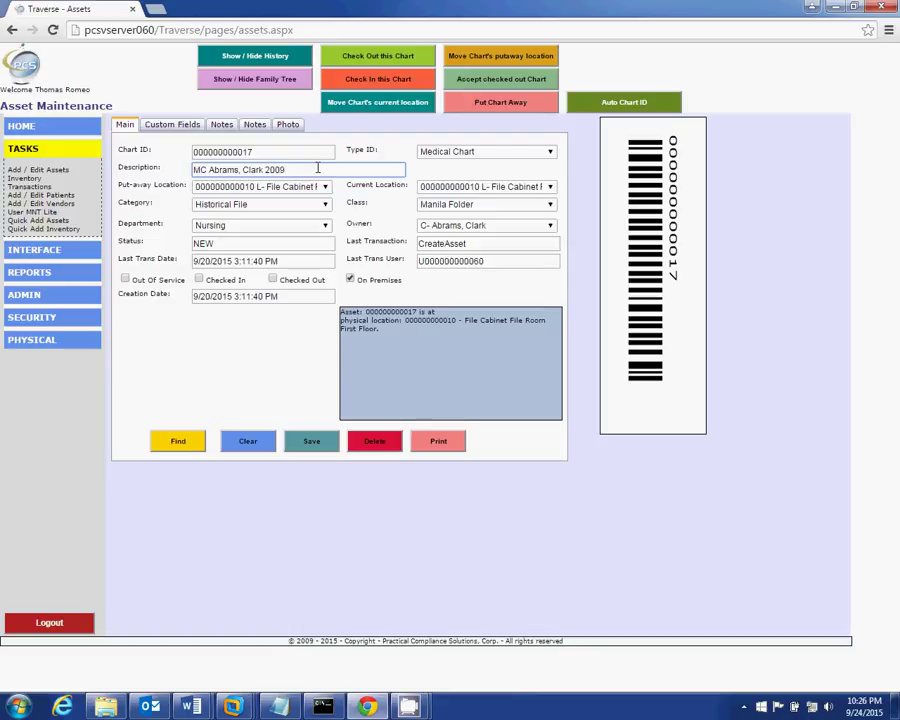
{"action": "left_click_drag", "start_coordinate": [273, 151], "coordinate": [145, 148]}
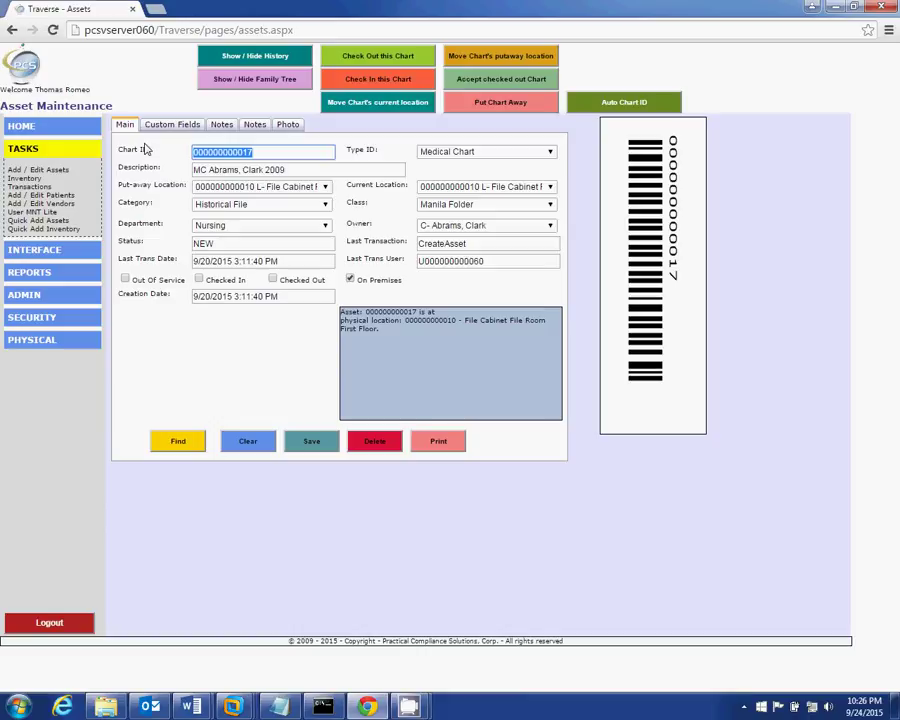
{"action": "key", "text": "BackSpace"}
Step: Set both the put-away location and the current location to File Room First Floor Front Desk
{"action": "left_click", "coordinate": [325, 187]}
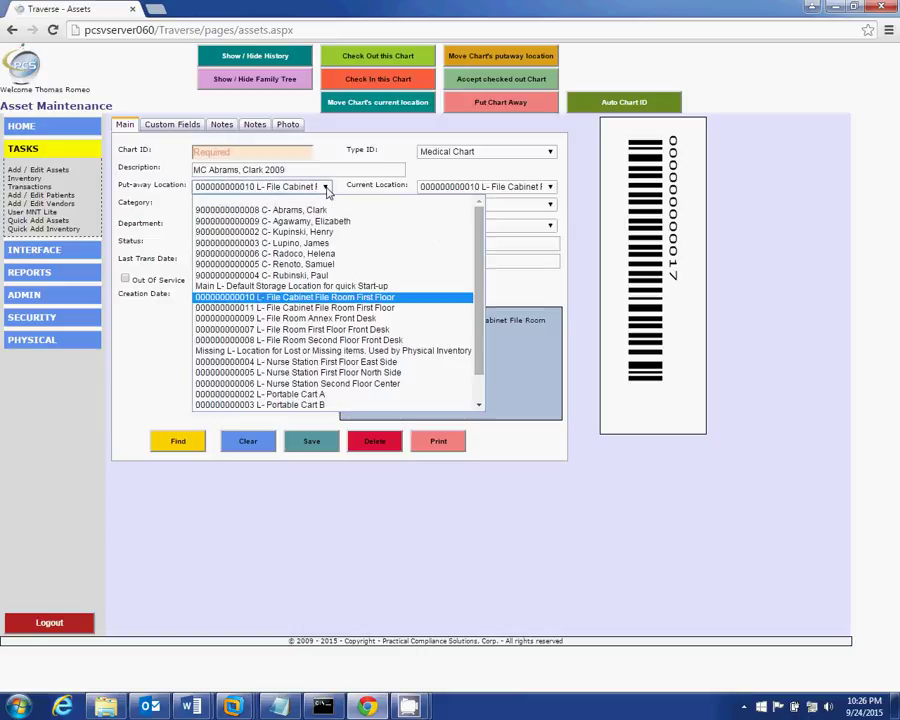
{"action": "left_click", "coordinate": [288, 332]}
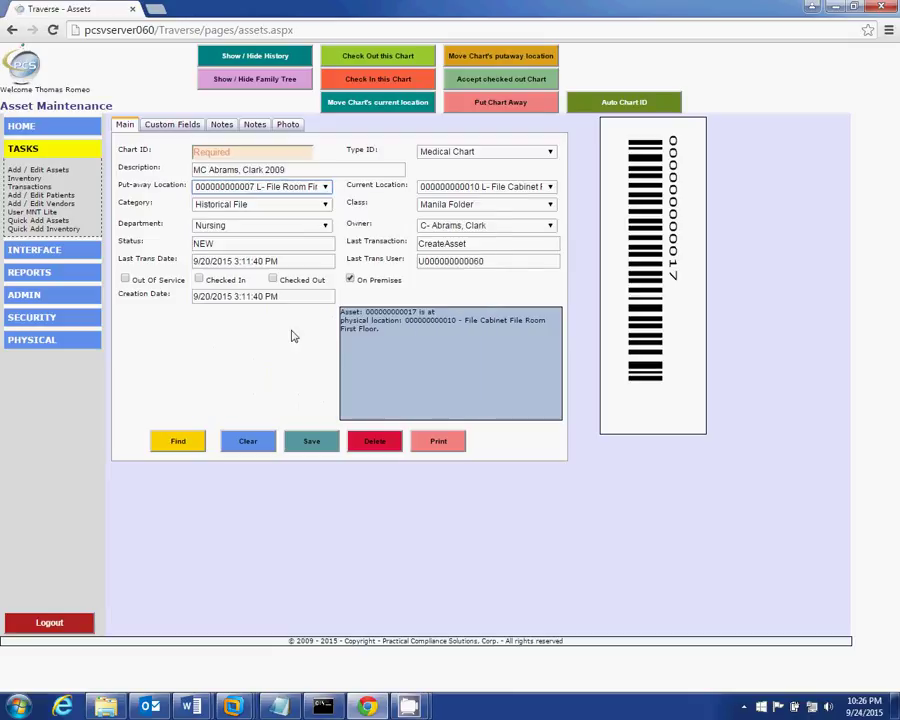
{"action": "left_click", "coordinate": [550, 187]}
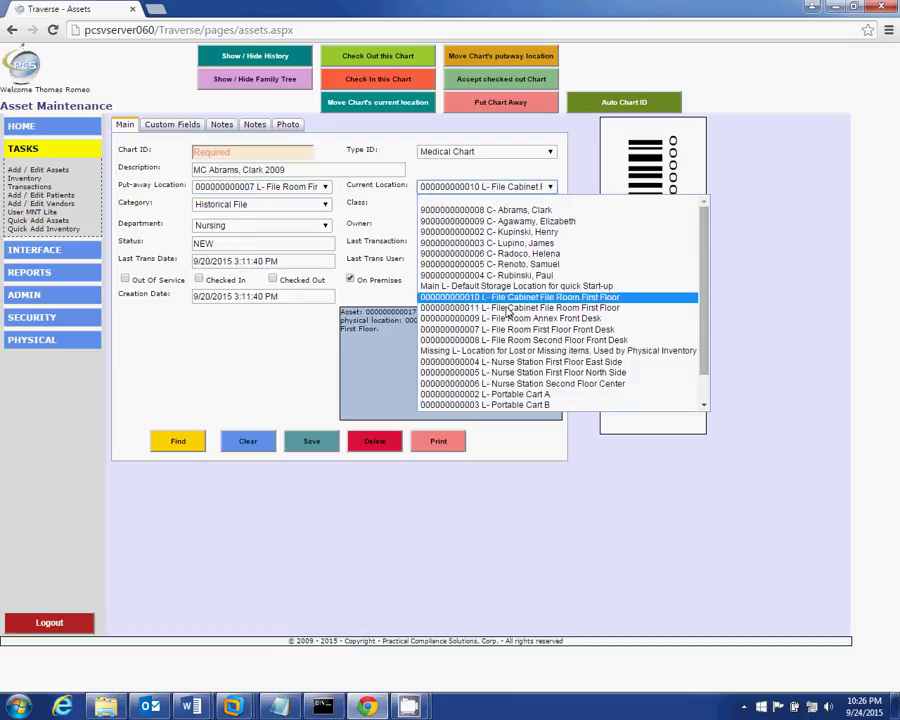
{"action": "left_click", "coordinate": [460, 329]}
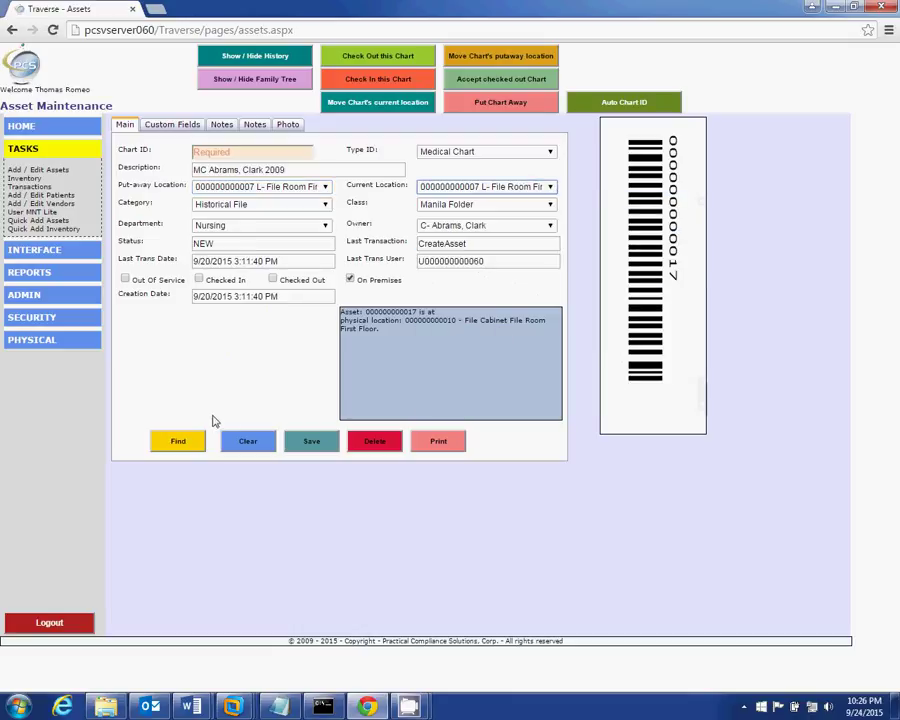
Step: Generate an automatic Chart ID and save the chart as a new record
{"action": "left_click", "coordinate": [640, 101]}
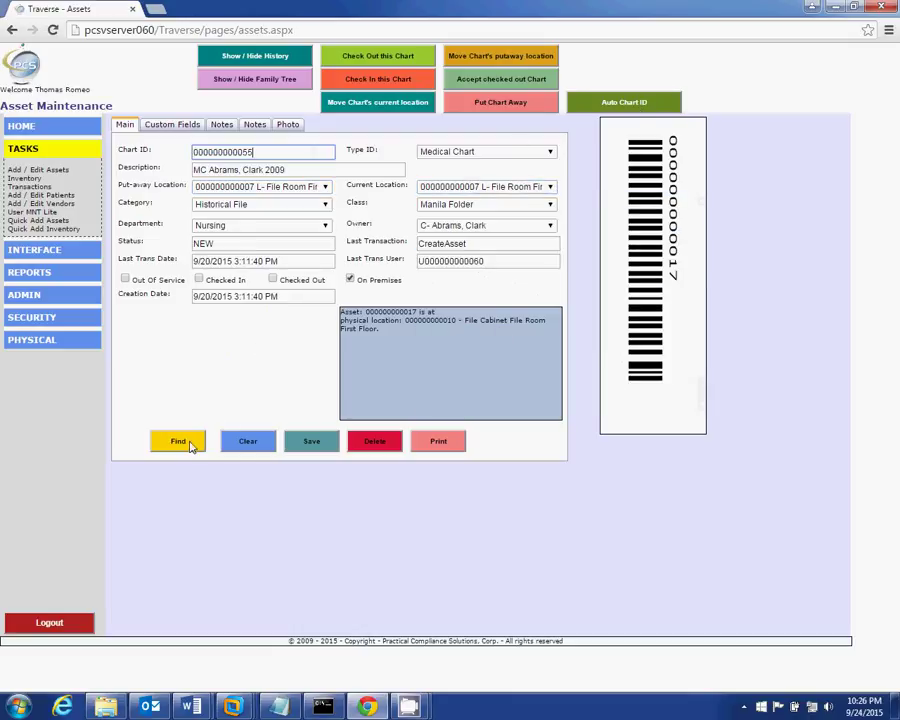
{"action": "left_click", "coordinate": [299, 445]}
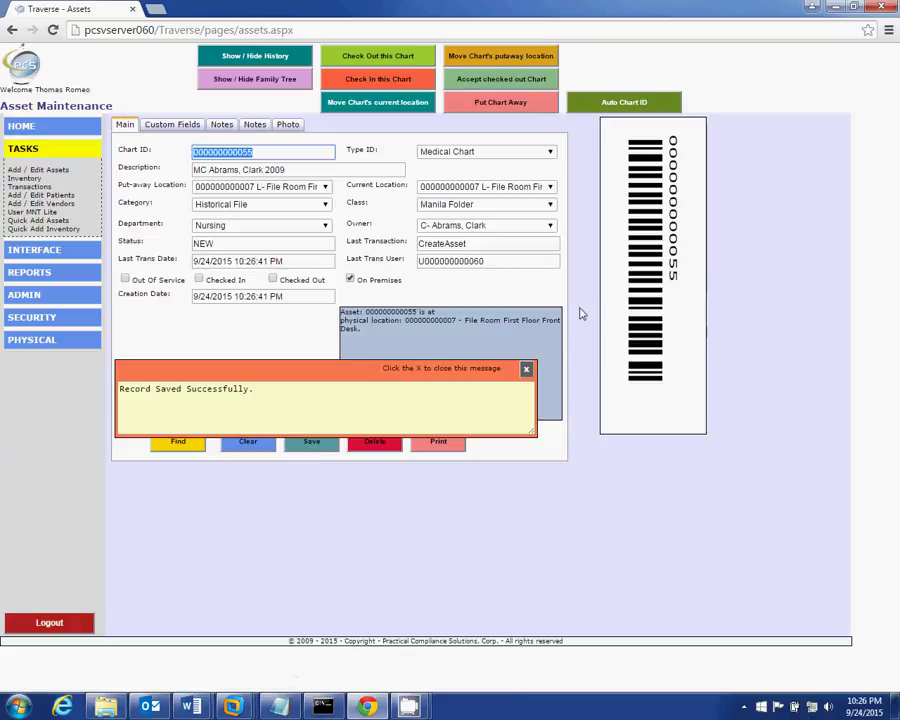
{"action": "left_click", "coordinate": [526, 368]}
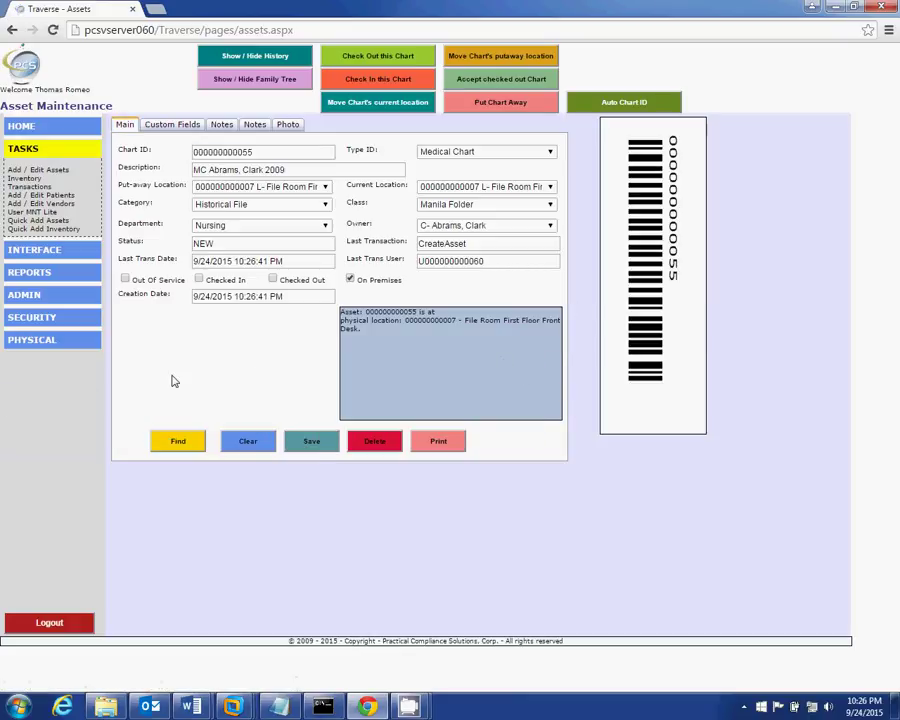
Step: Look through the new chart's custom fields and both of its notes pages
{"action": "left_click", "coordinate": [188, 126]}
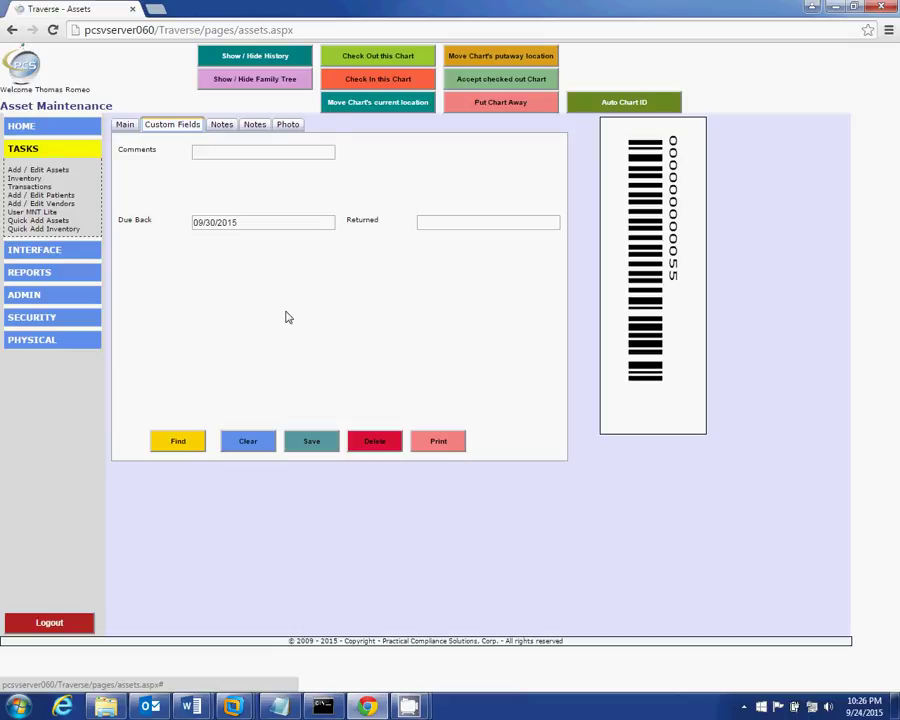
{"action": "left_click", "coordinate": [222, 124]}
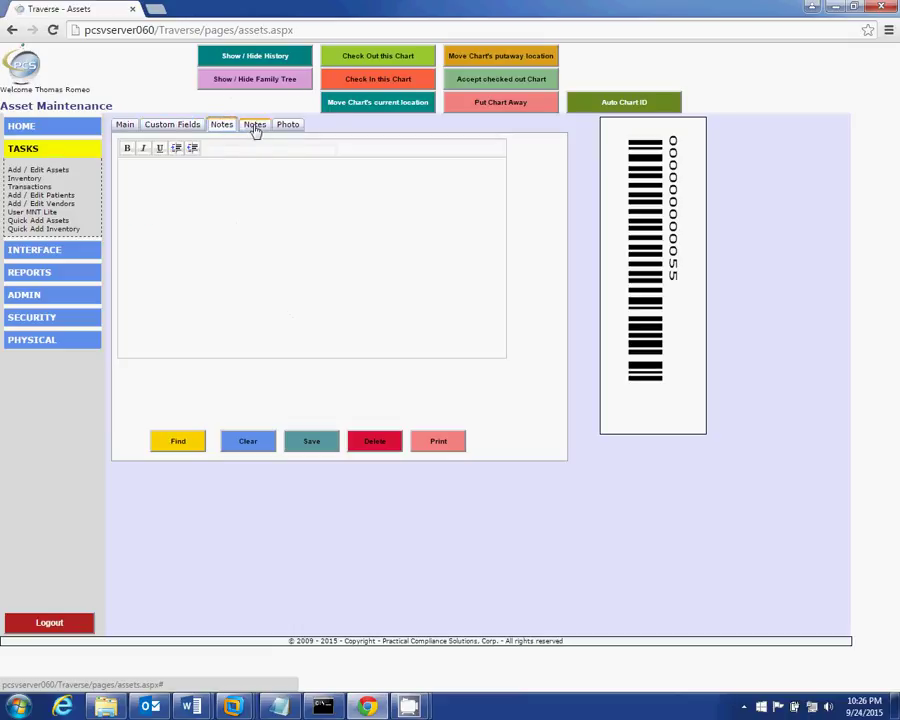
{"action": "left_click", "coordinate": [257, 125]}
{"action": "left_click", "coordinate": [169, 177]}
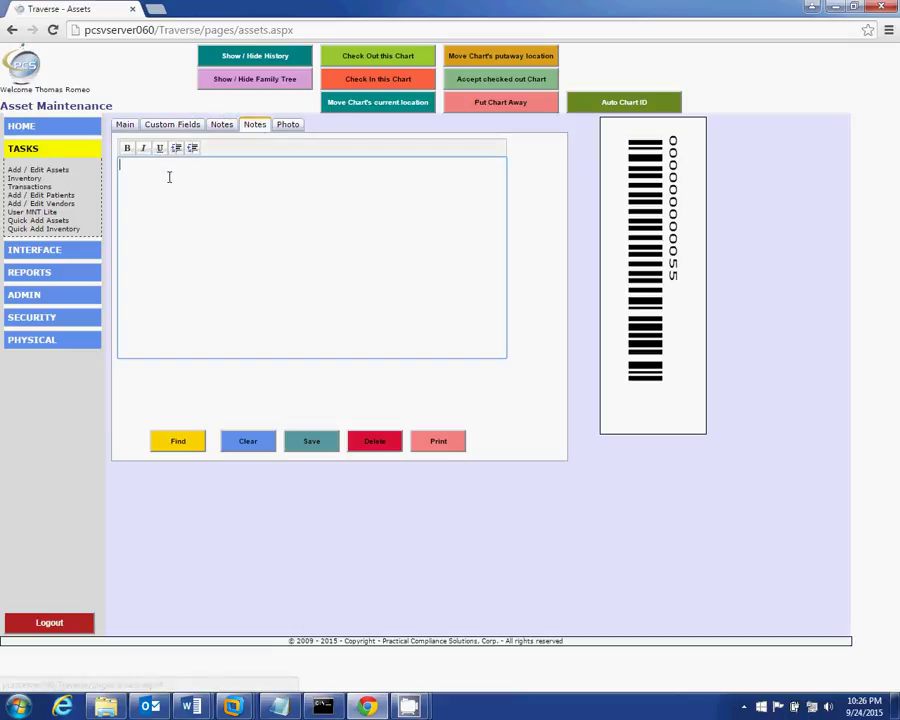
Step: Upload Koala.jpg from the Sample Pictures folder as the chart's photo and save the record
{"action": "left_click", "coordinate": [288, 125]}
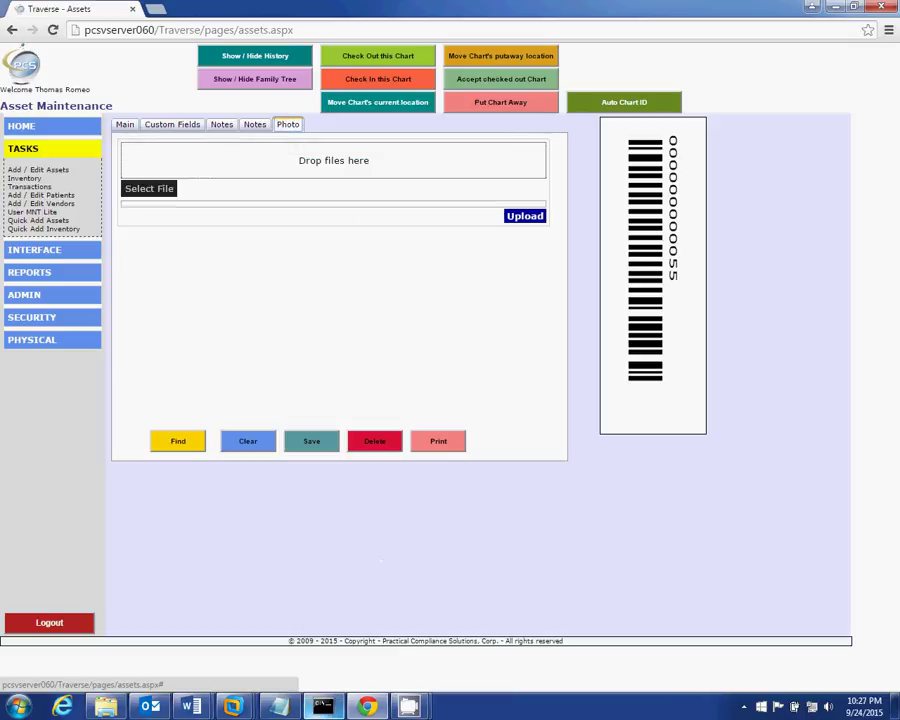
{"action": "mouse_move", "coordinate": [105, 707]}
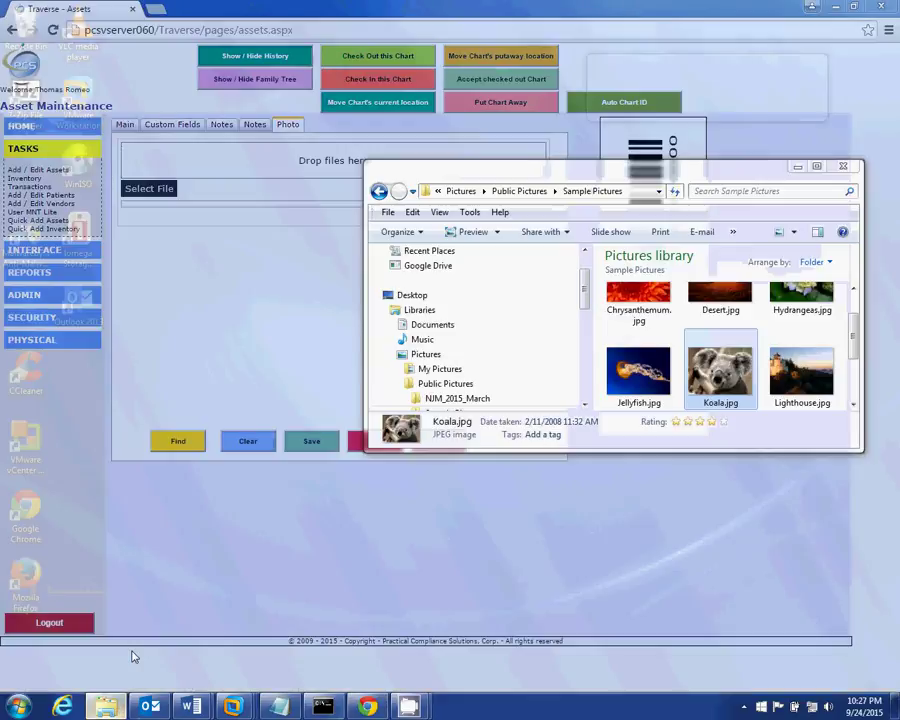
{"action": "left_click", "coordinate": [133, 657]}
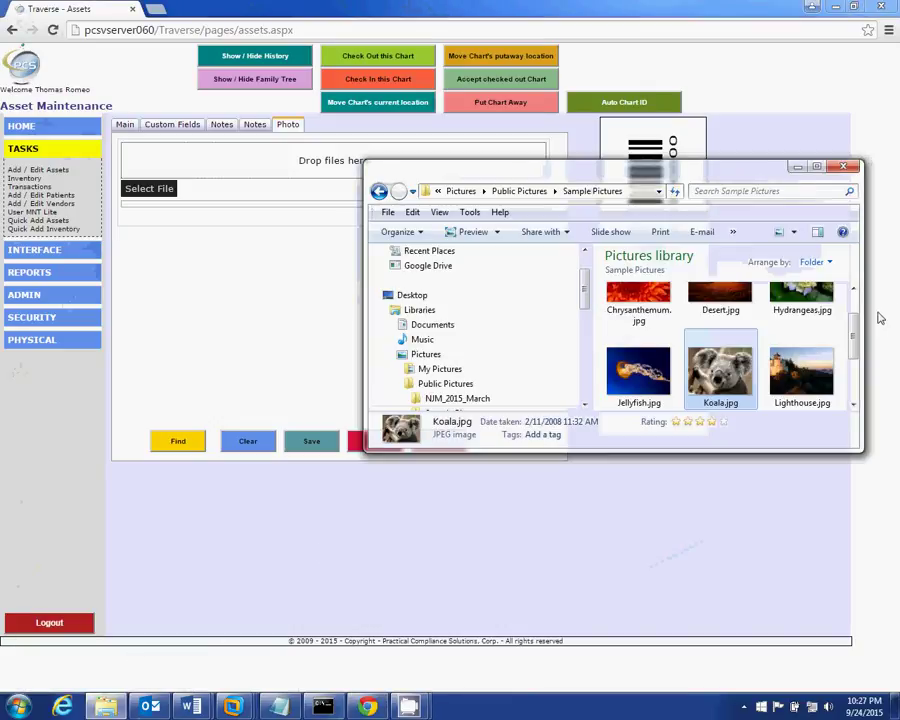
{"action": "left_click_drag", "start_coordinate": [728, 378], "coordinate": [272, 172]}
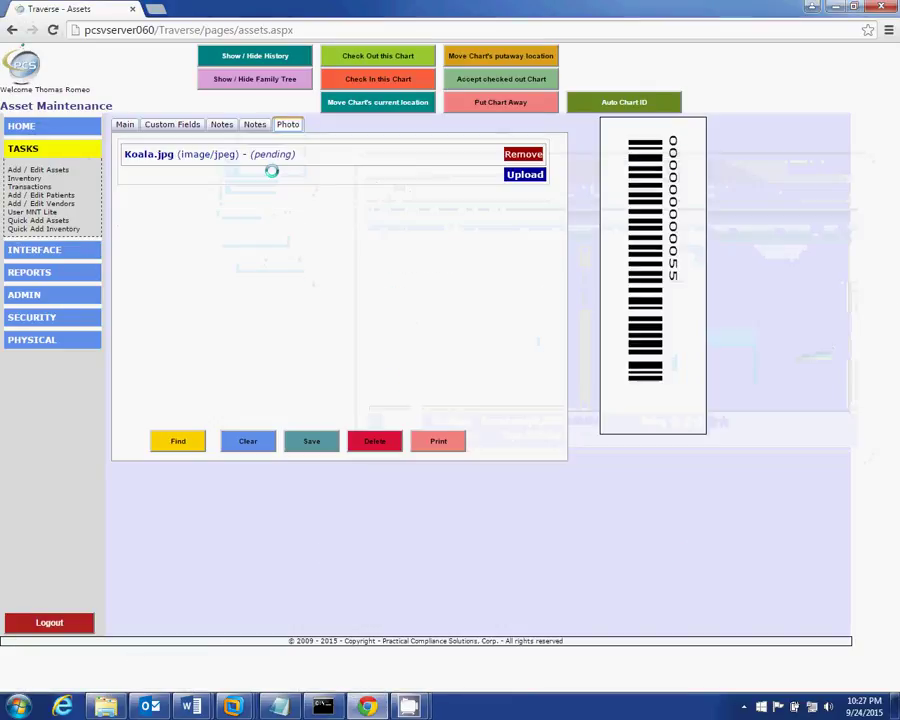
{"action": "left_click", "coordinate": [537, 176]}
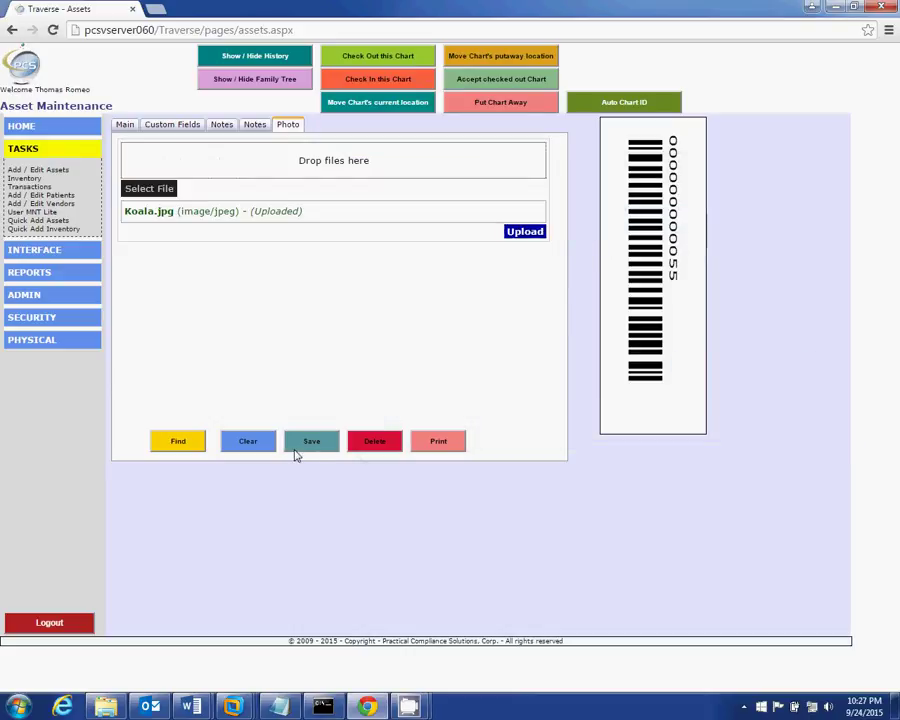
{"action": "left_click", "coordinate": [304, 443]}
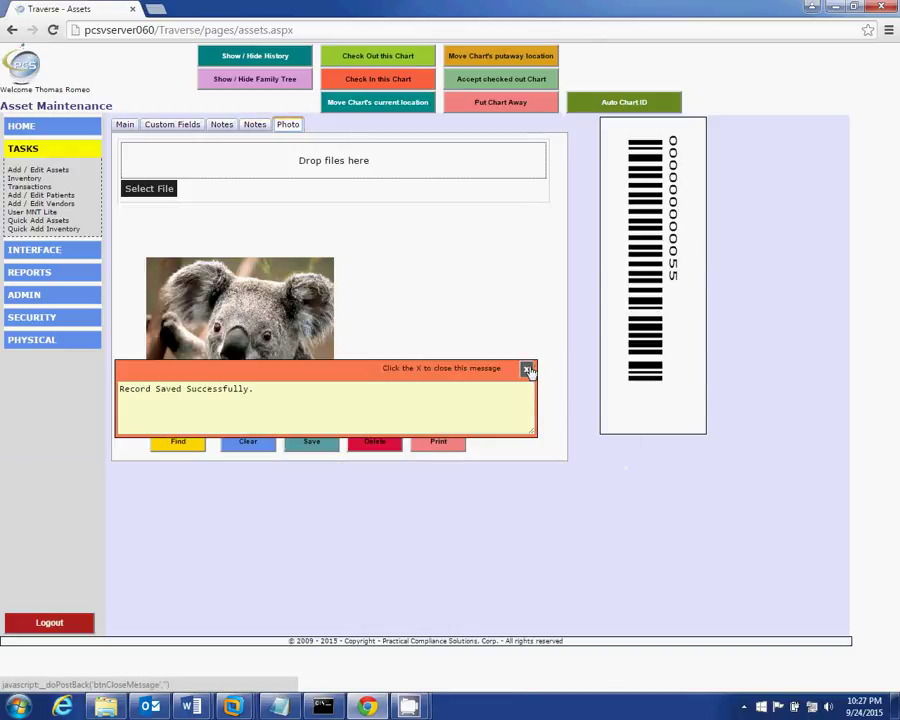
{"action": "left_click", "coordinate": [526, 369]}
Step: Enter "what ever we like" in the chart's second notes page and save the record
{"action": "left_click", "coordinate": [254, 125]}
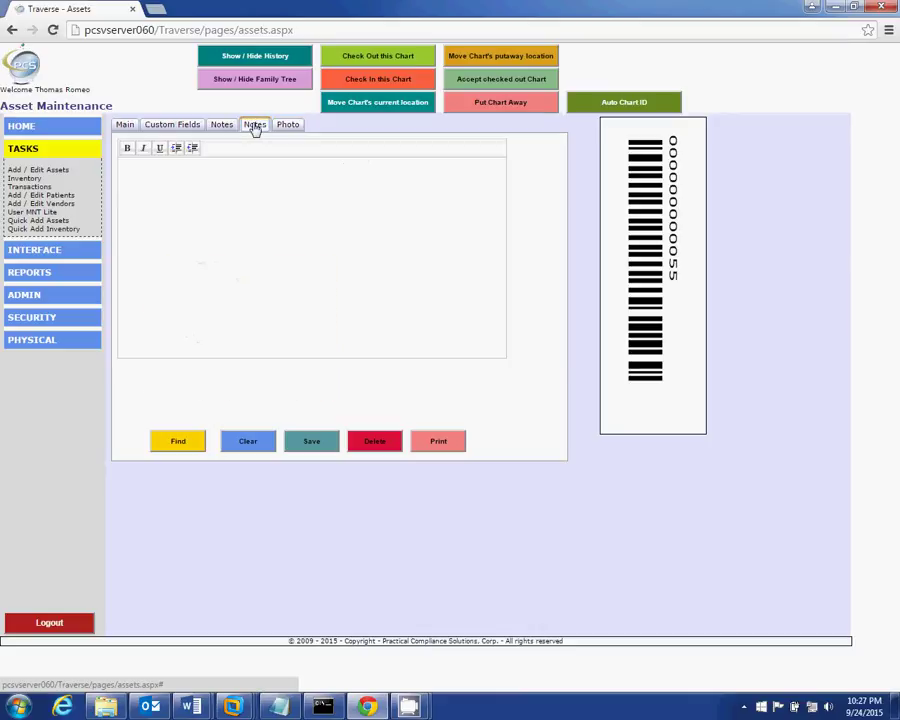
{"action": "left_click", "coordinate": [285, 232]}
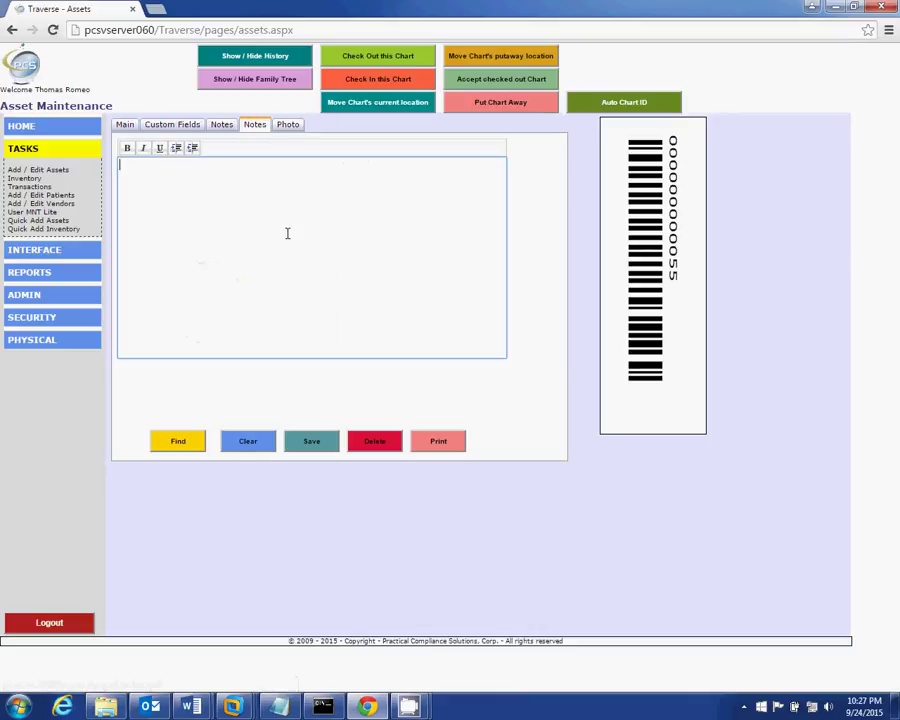
{"action": "type", "text": "what ever we like"}
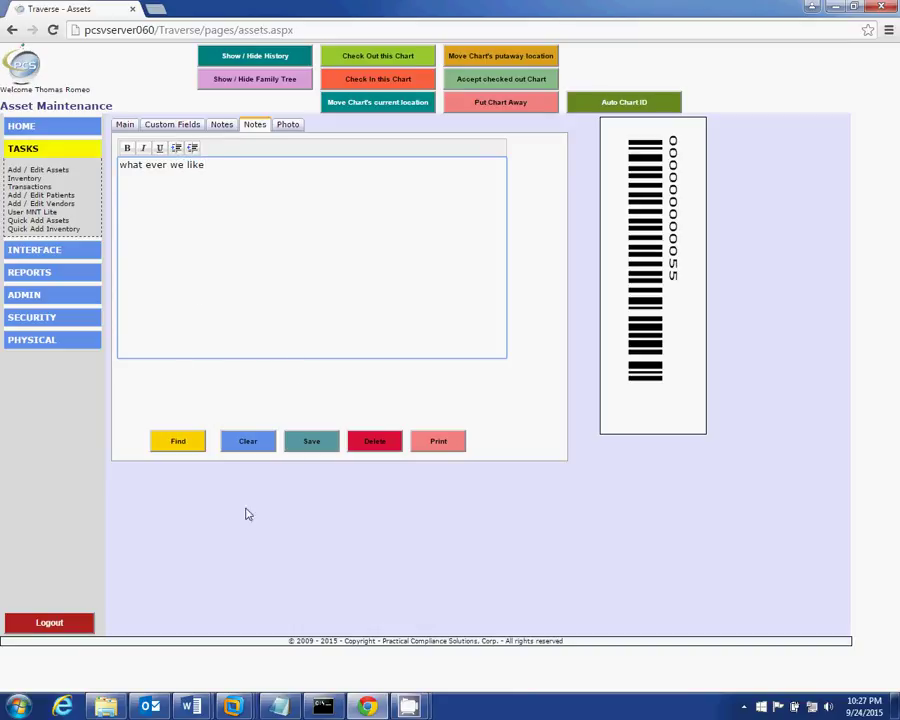
{"action": "left_click", "coordinate": [316, 442]}
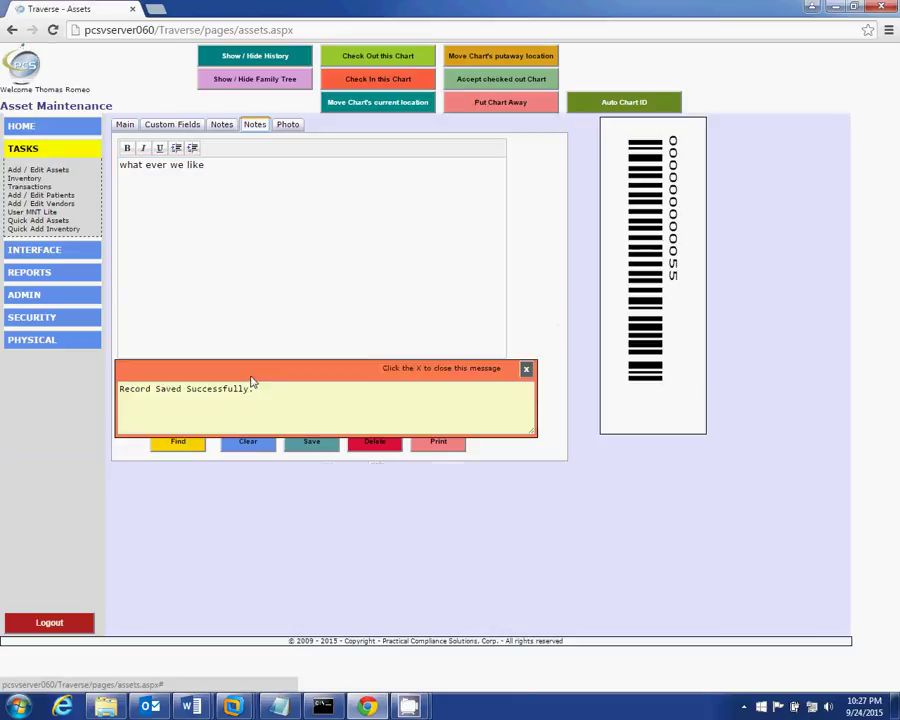
{"action": "left_click", "coordinate": [524, 369]}
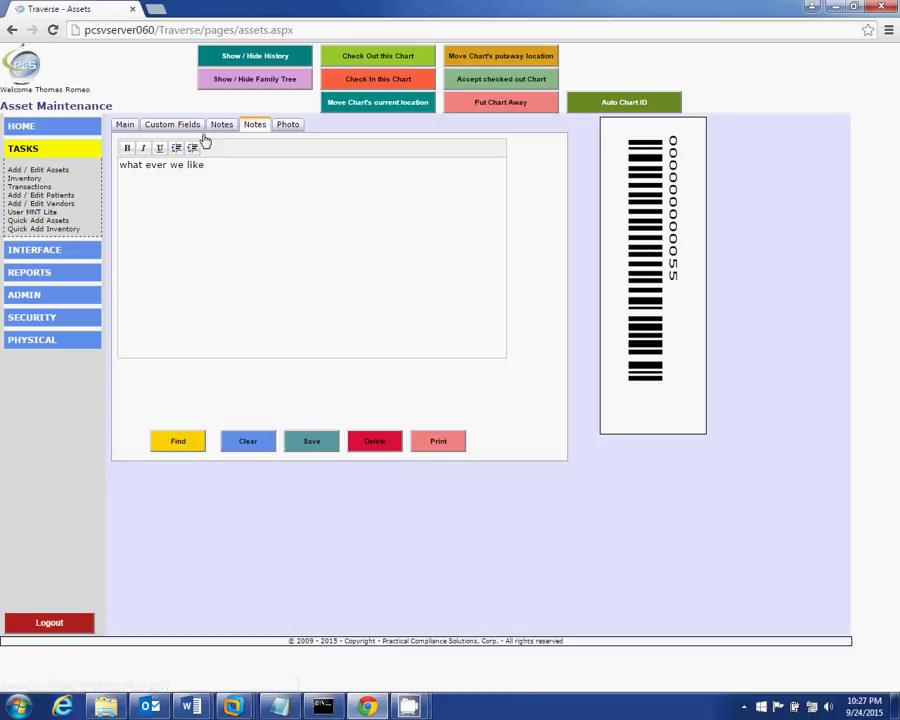
Step: Clear the form and retrieve the saved chart again using its copied Chart ID
{"action": "left_click", "coordinate": [125, 125]}
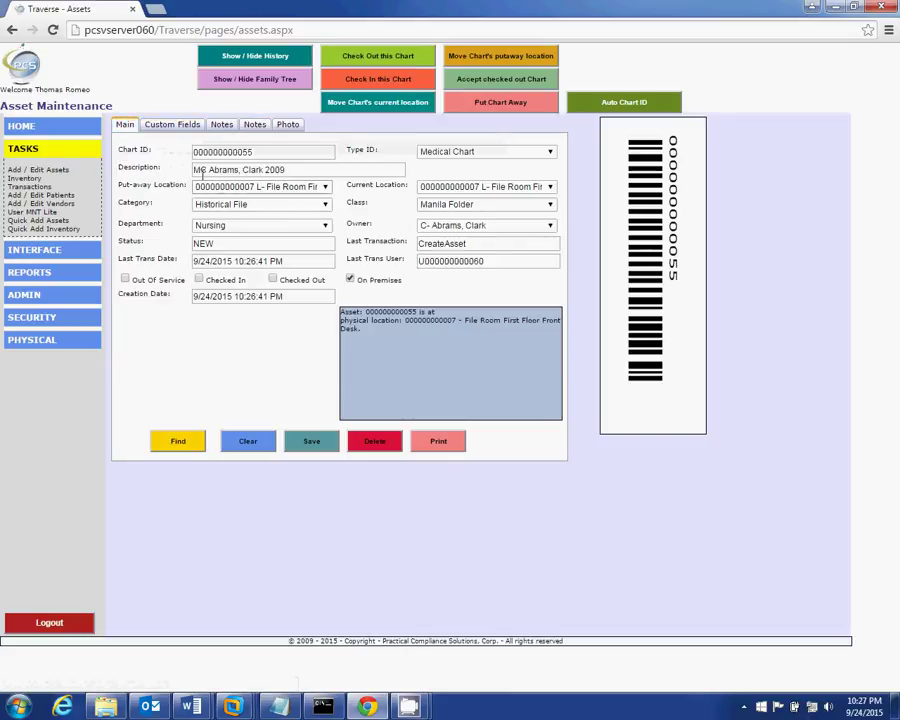
{"action": "left_click_drag", "start_coordinate": [253, 151], "coordinate": [192, 151]}
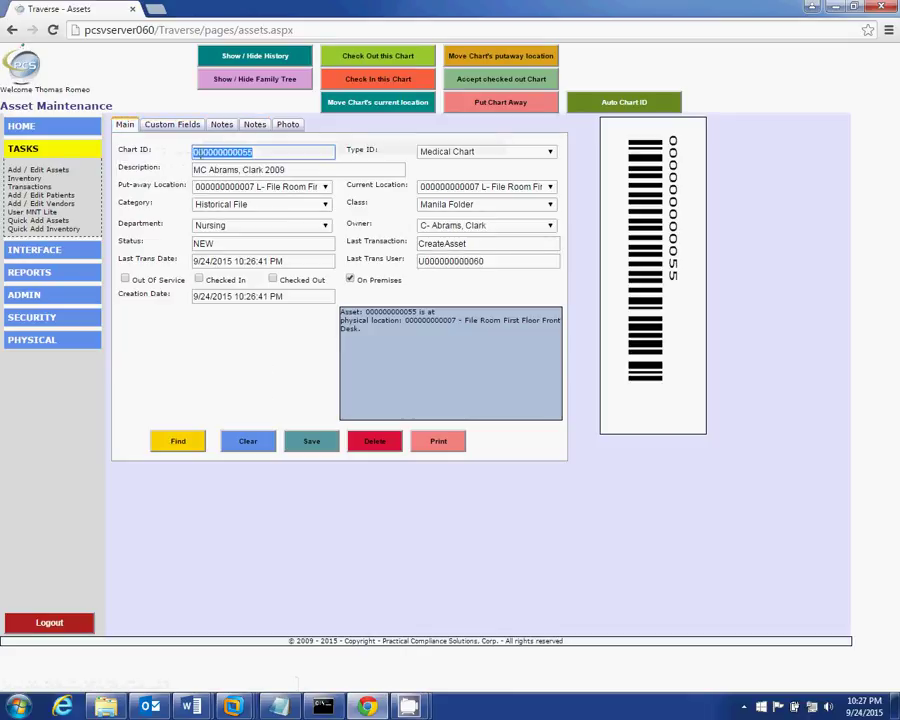
{"action": "right_click", "coordinate": [231, 150]}
{"action": "left_click", "coordinate": [260, 218]}
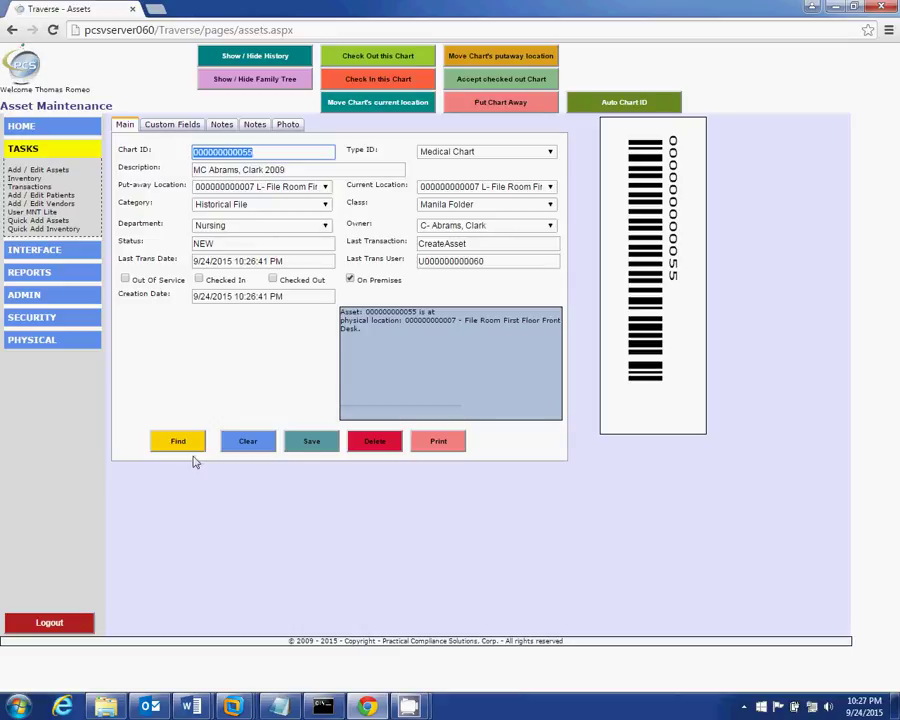
{"action": "left_click", "coordinate": [252, 446]}
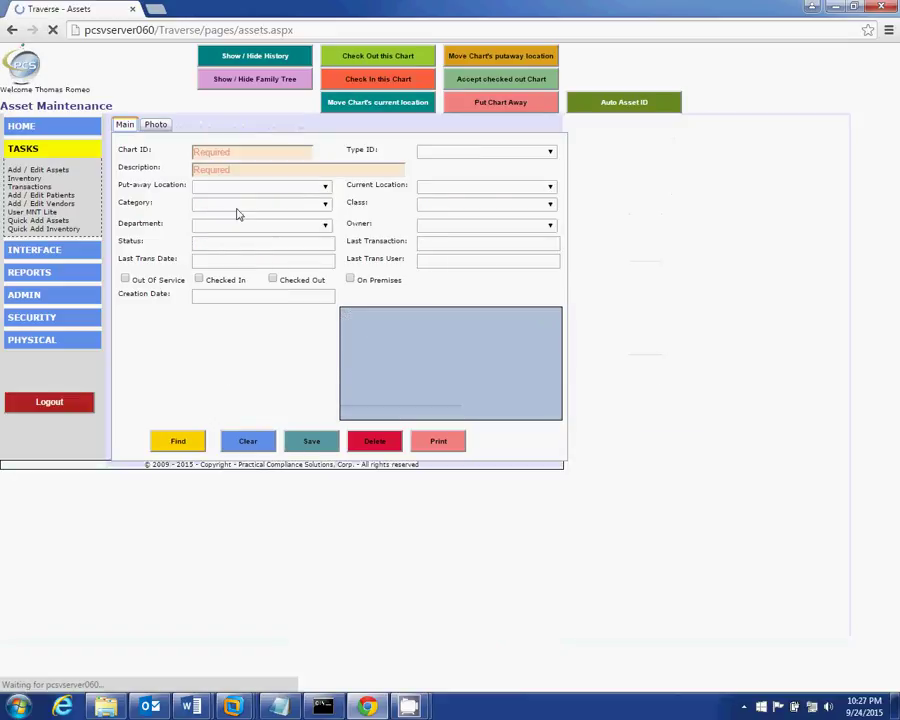
{"action": "left_click", "coordinate": [252, 151]}
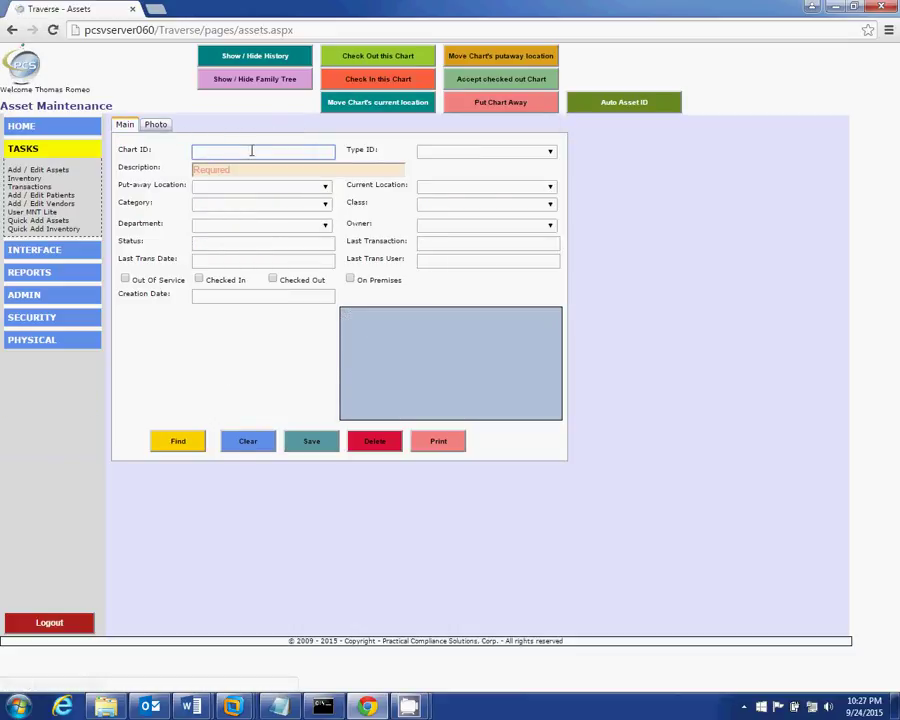
{"action": "key", "text": "ctrl+v"}
{"action": "left_click", "coordinate": [180, 447]}
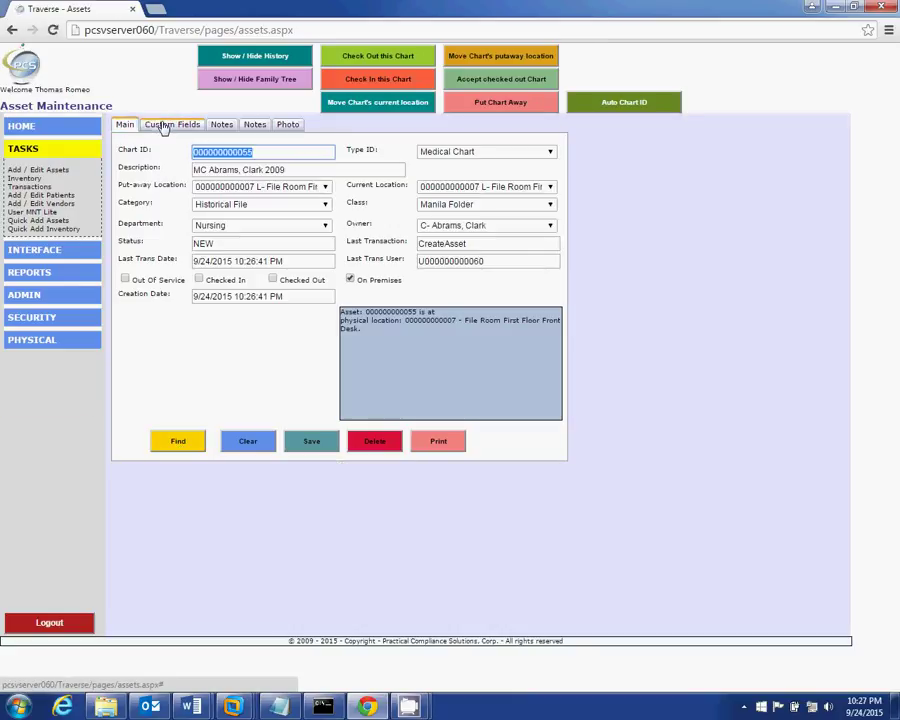
Step: Check the retrieved chart's custom fields, both notes pages and photo
{"action": "left_click", "coordinate": [172, 124]}
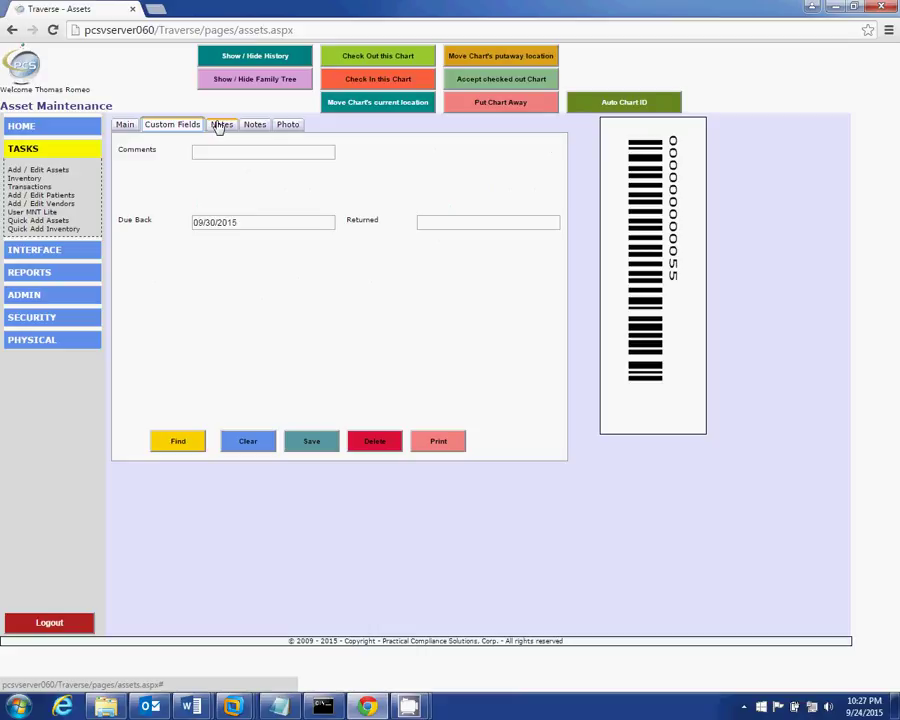
{"action": "left_click", "coordinate": [221, 124]}
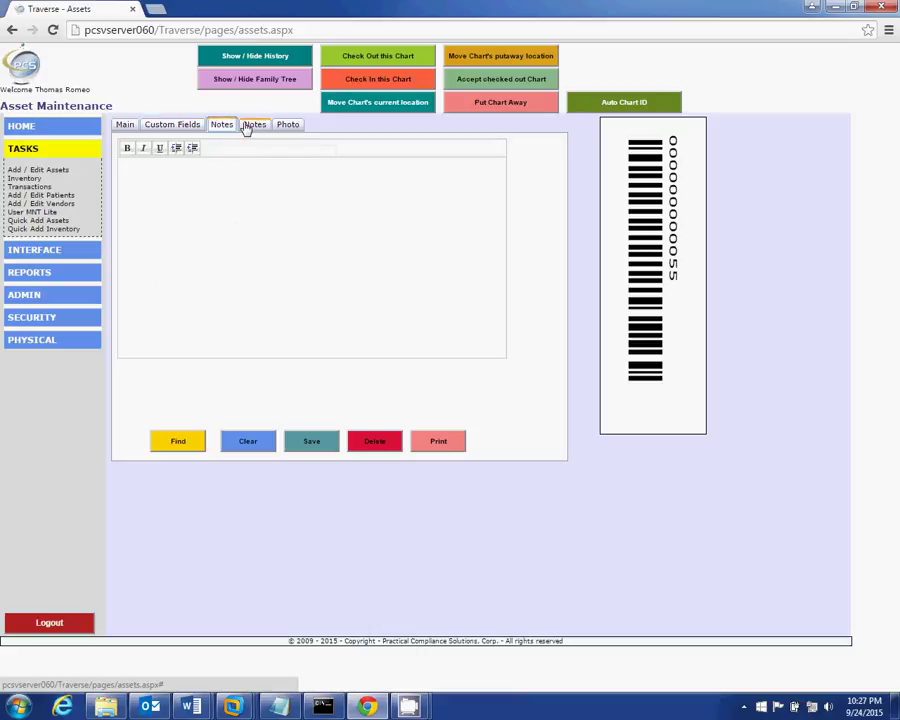
{"action": "left_click", "coordinate": [254, 124]}
{"action": "left_click", "coordinate": [289, 125]}
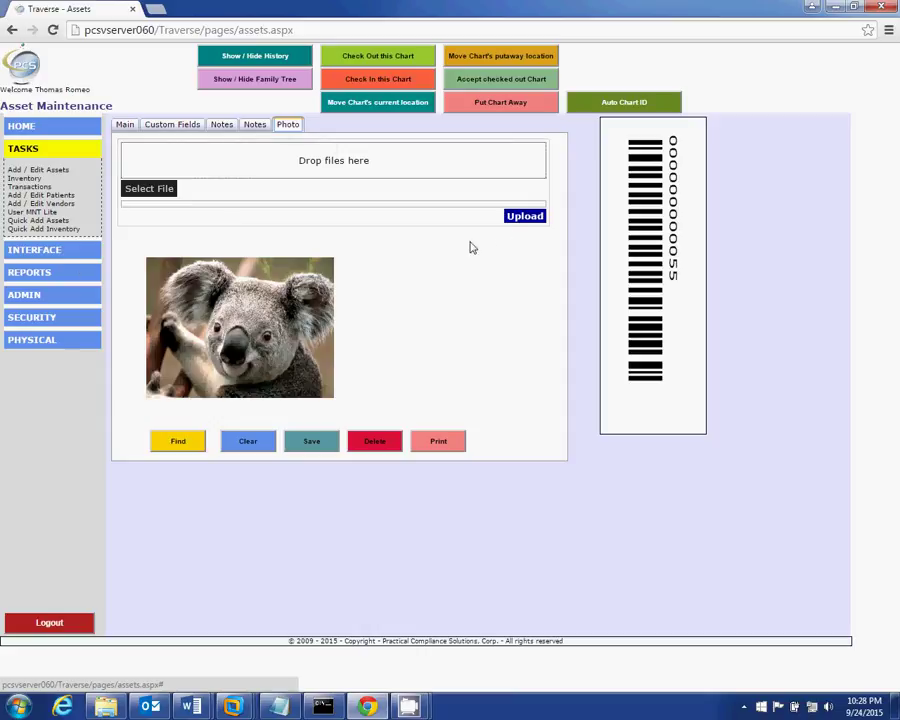
Step: Open the MC (Medical Chart) record in the asset type maintenance
{"action": "left_click", "coordinate": [28, 298]}
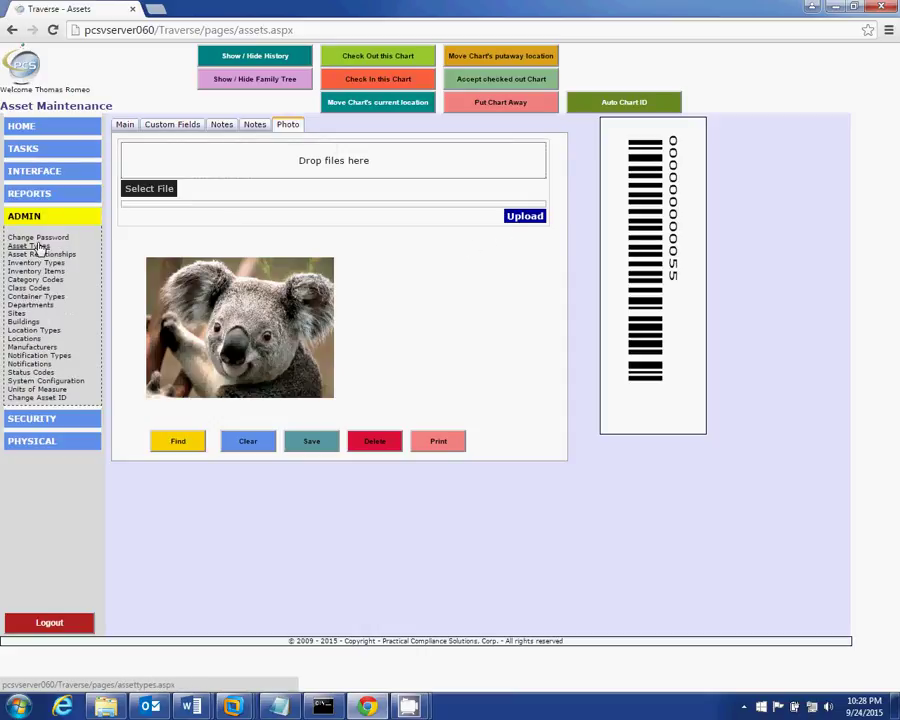
{"action": "left_click", "coordinate": [40, 246]}
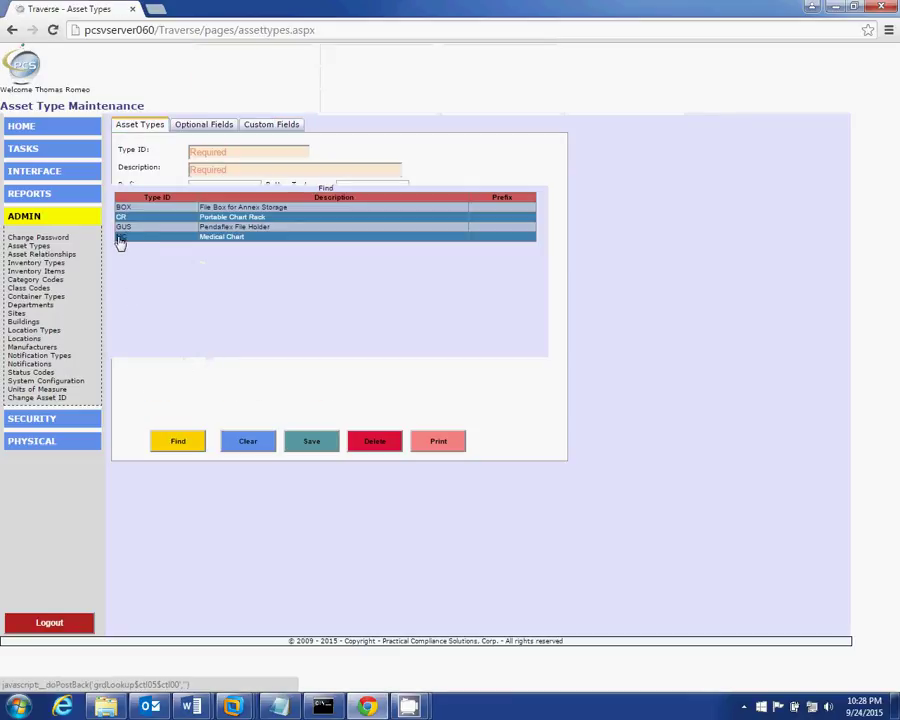
{"action": "left_click", "coordinate": [120, 240]}
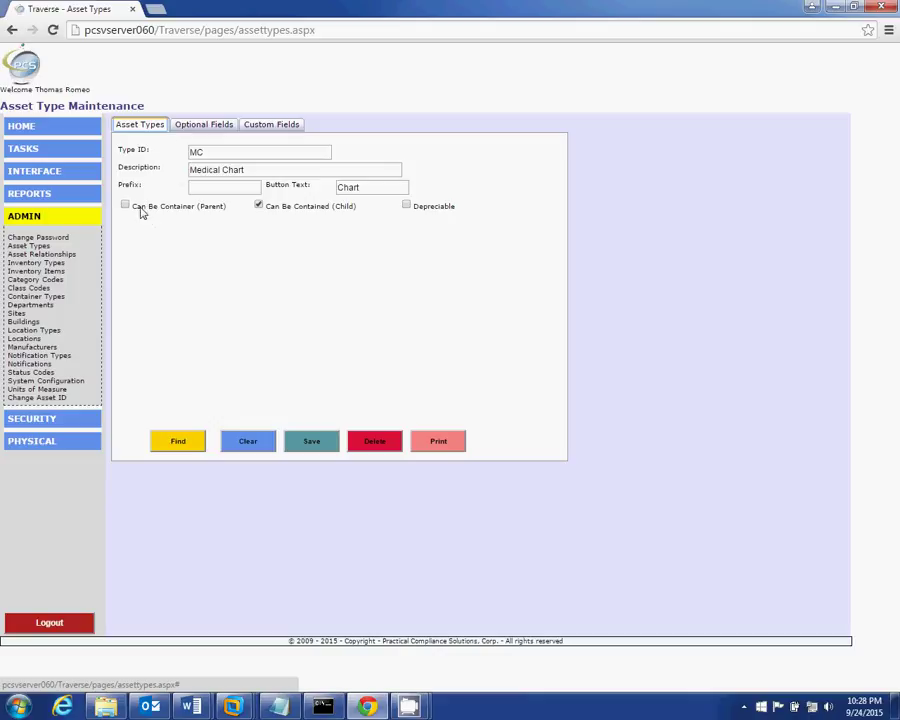
Step: Review the optional fields and custom fields set up for the Medical Chart asset type
{"action": "left_click", "coordinate": [203, 121]}
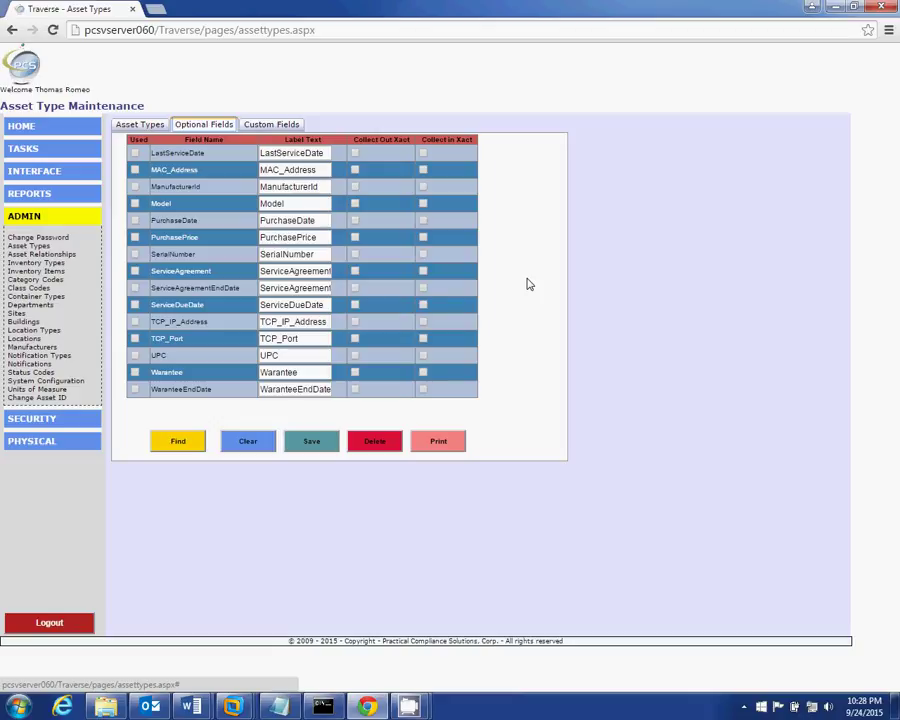
{"action": "left_click", "coordinate": [264, 124]}
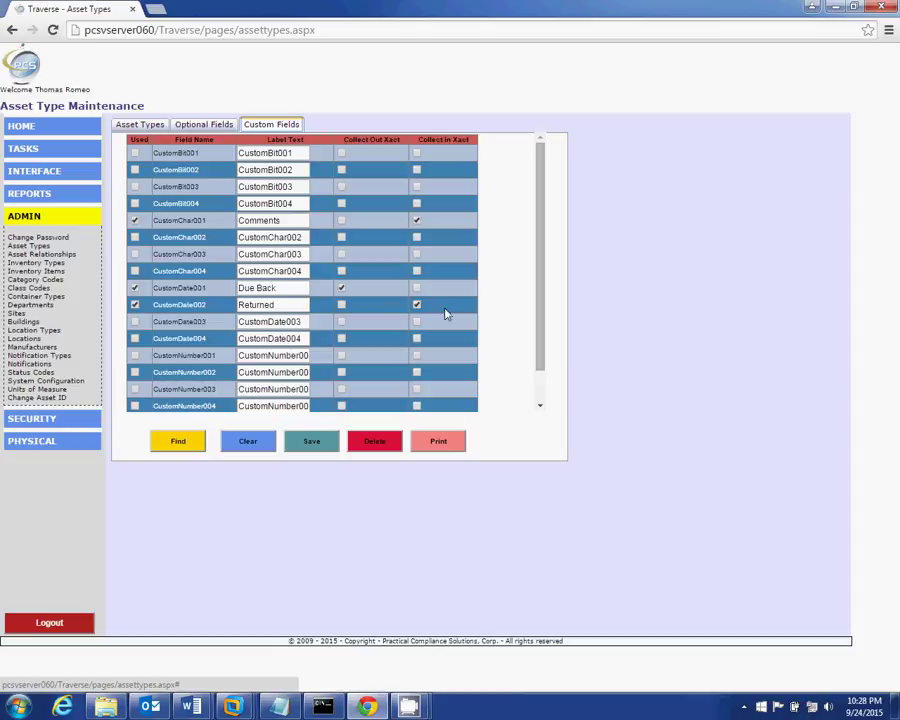
Step: Check which asset types can contain the MC (Medical Chart) type in the asset relationship maintenance, and clear the form
{"action": "left_click", "coordinate": [36, 256]}
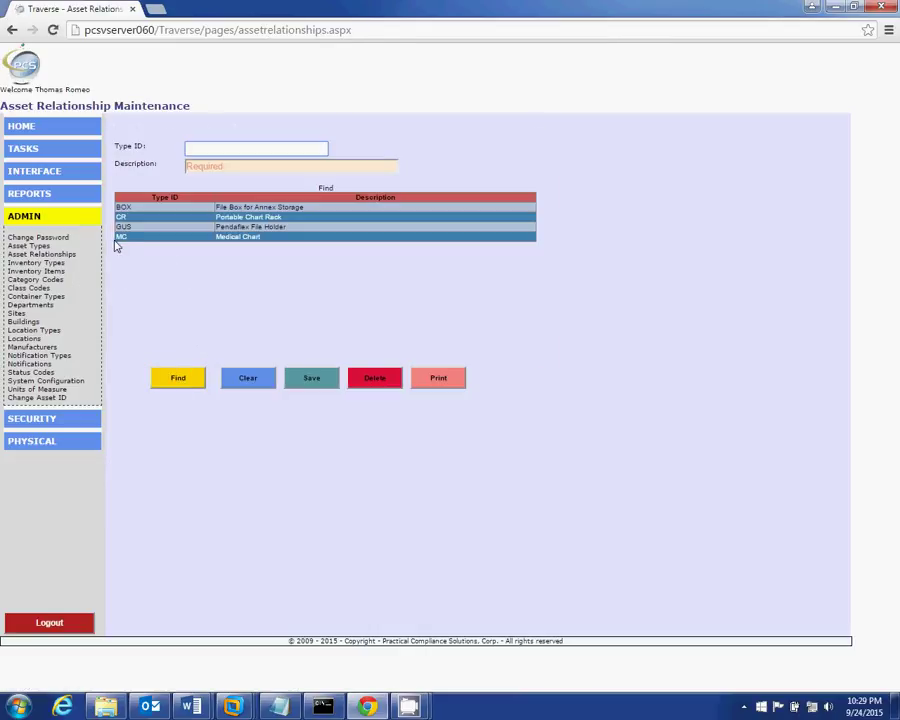
{"action": "left_click", "coordinate": [119, 238]}
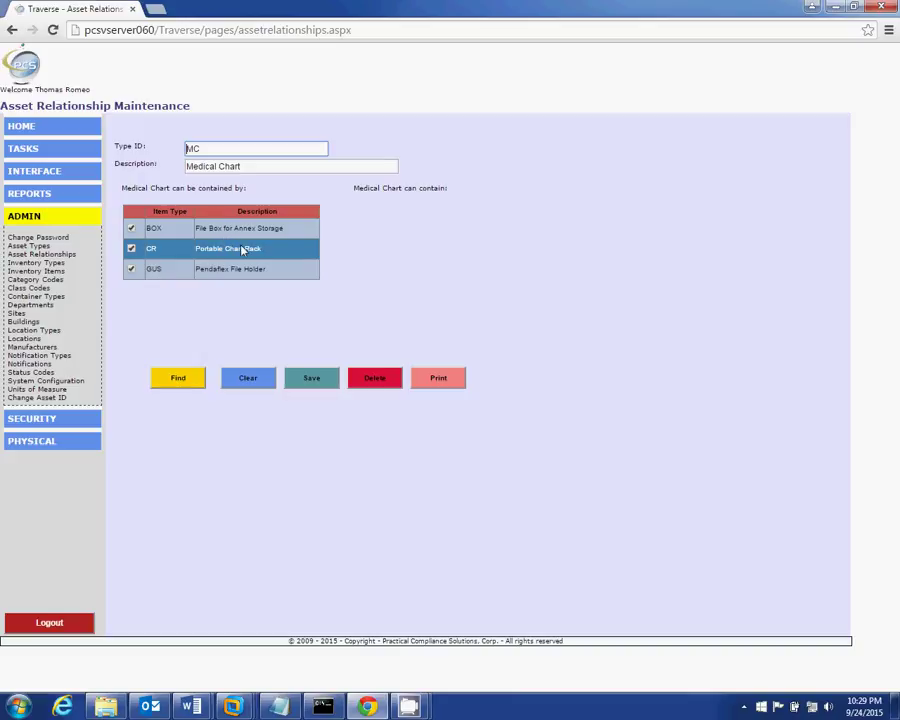
{"action": "left_click", "coordinate": [249, 381]}
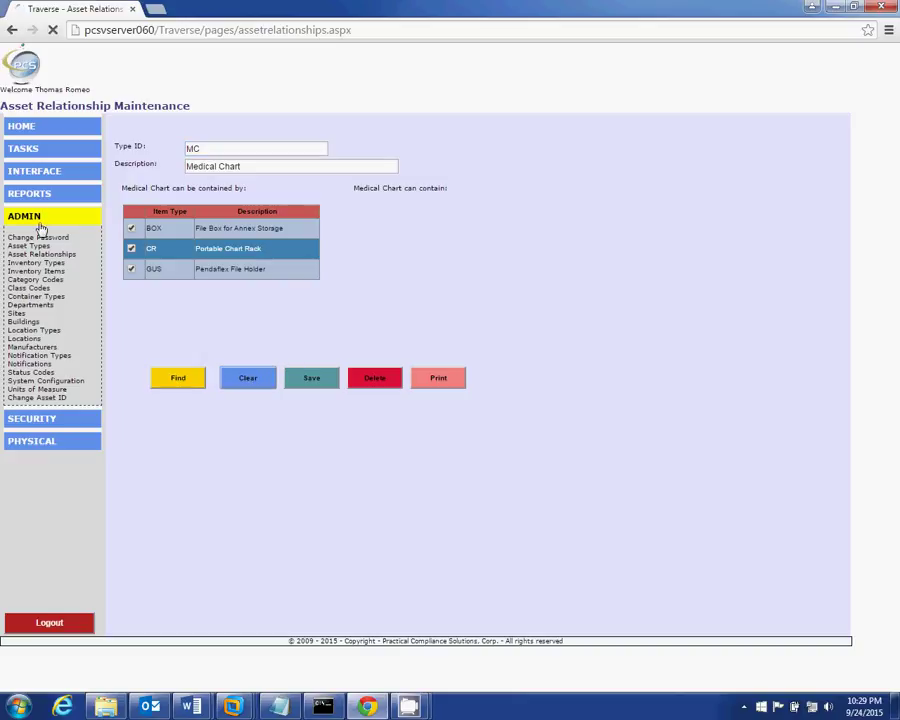
Step: From the home page's location tree, open the first 2014 chart stored in the first File Cabinet File Room First Floor location
{"action": "left_click", "coordinate": [18, 129]}
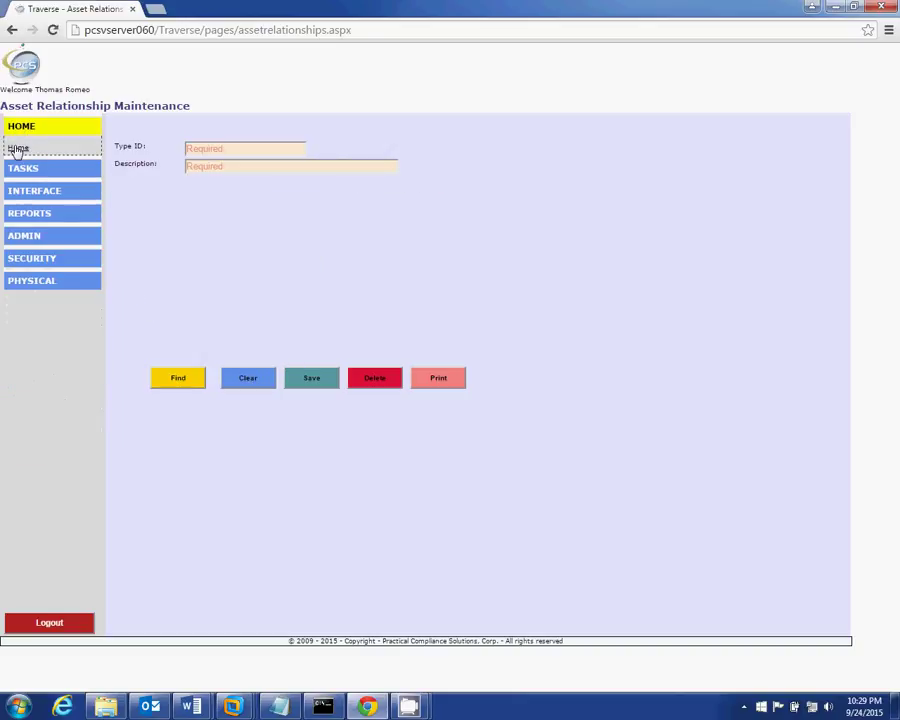
{"action": "left_click", "coordinate": [18, 148]}
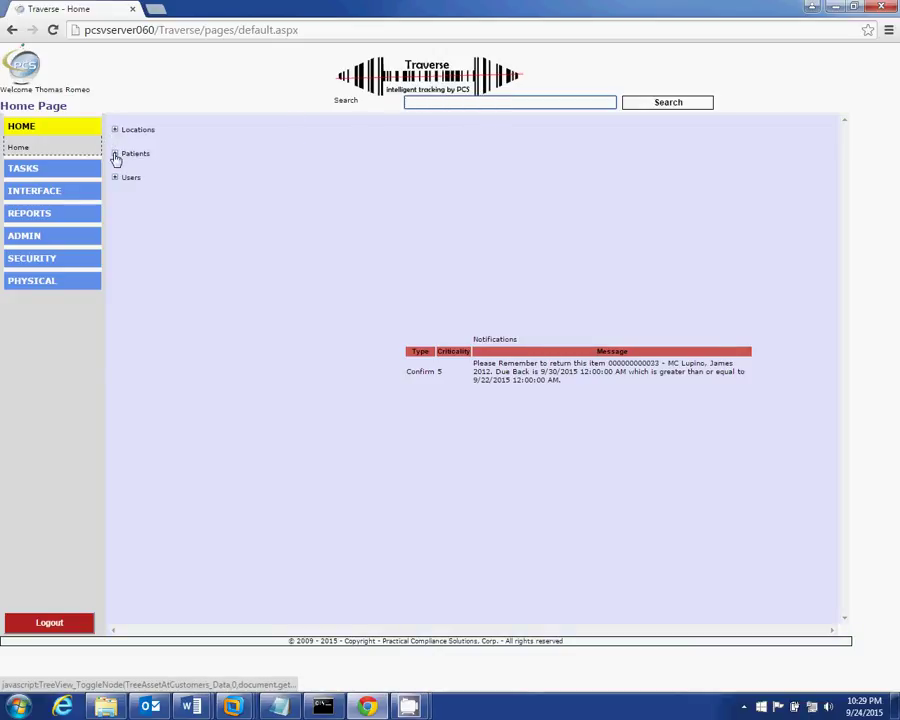
{"action": "left_click", "coordinate": [115, 130]}
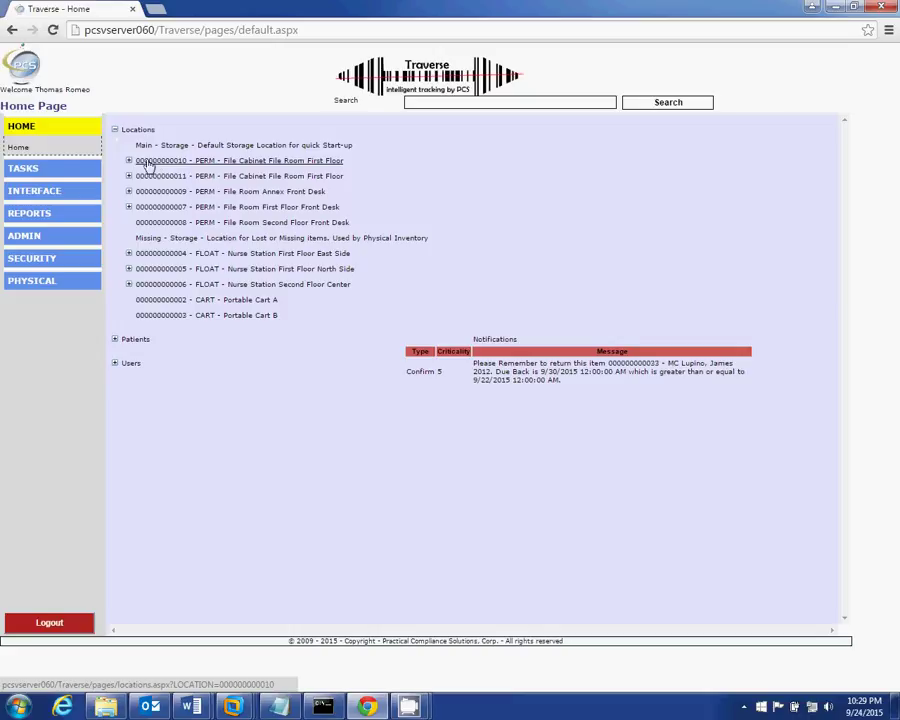
{"action": "left_click", "coordinate": [128, 161]}
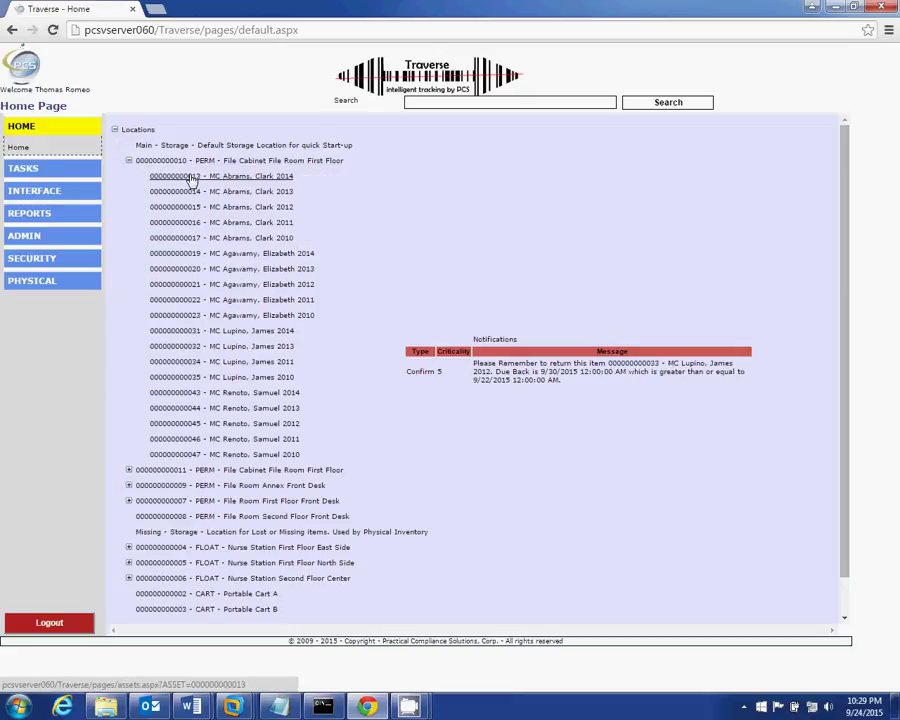
{"action": "left_click", "coordinate": [190, 177]}
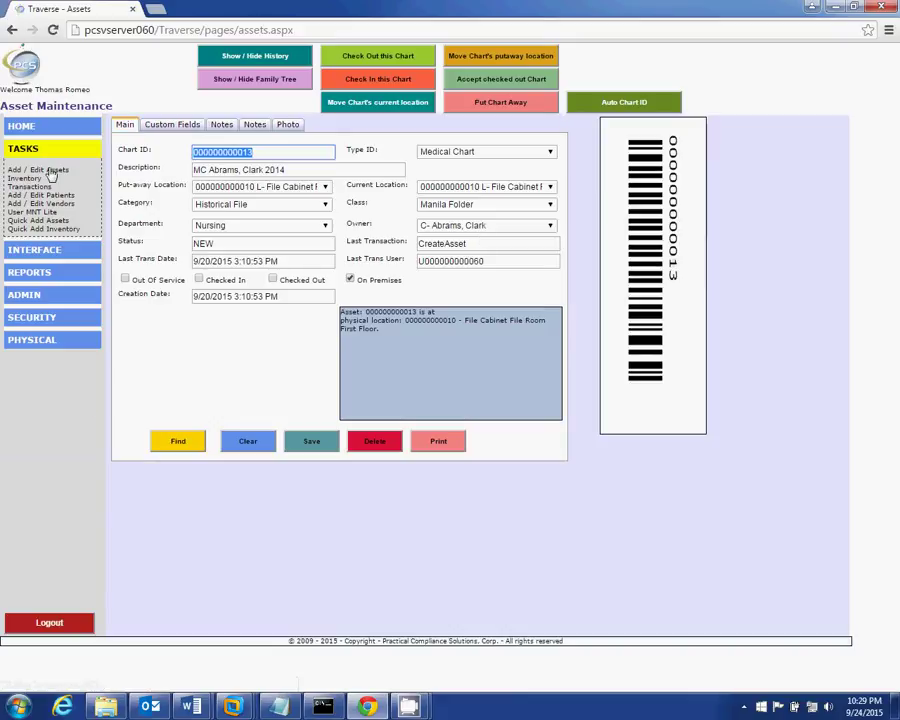
Step: Review the chart's category, class and department choices, keeping Historical File, Manila Folder and Nursing
{"action": "left_click", "coordinate": [332, 168]}
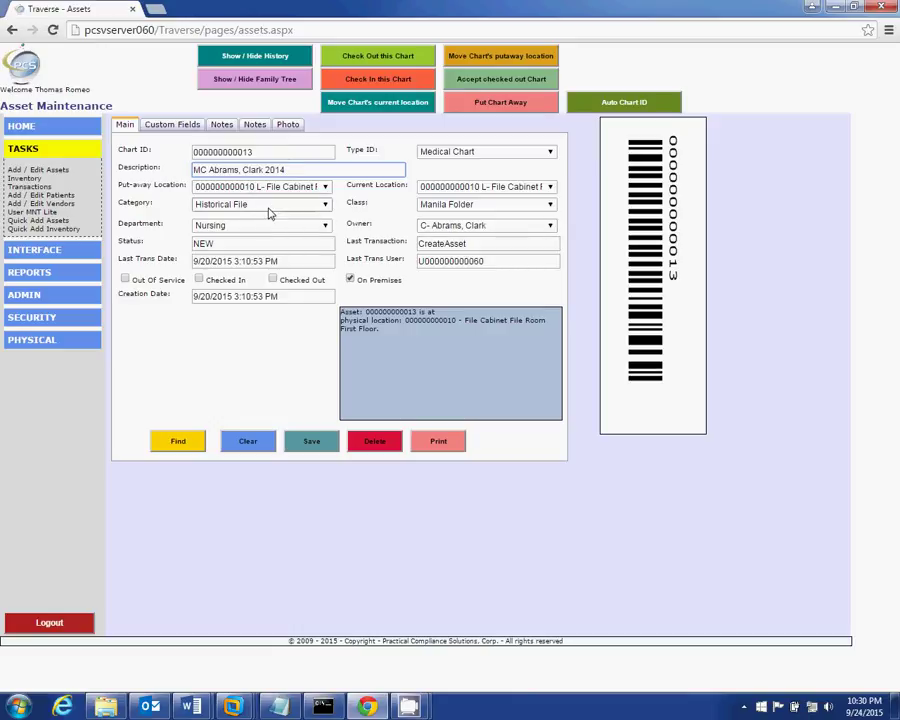
{"action": "left_click", "coordinate": [325, 206]}
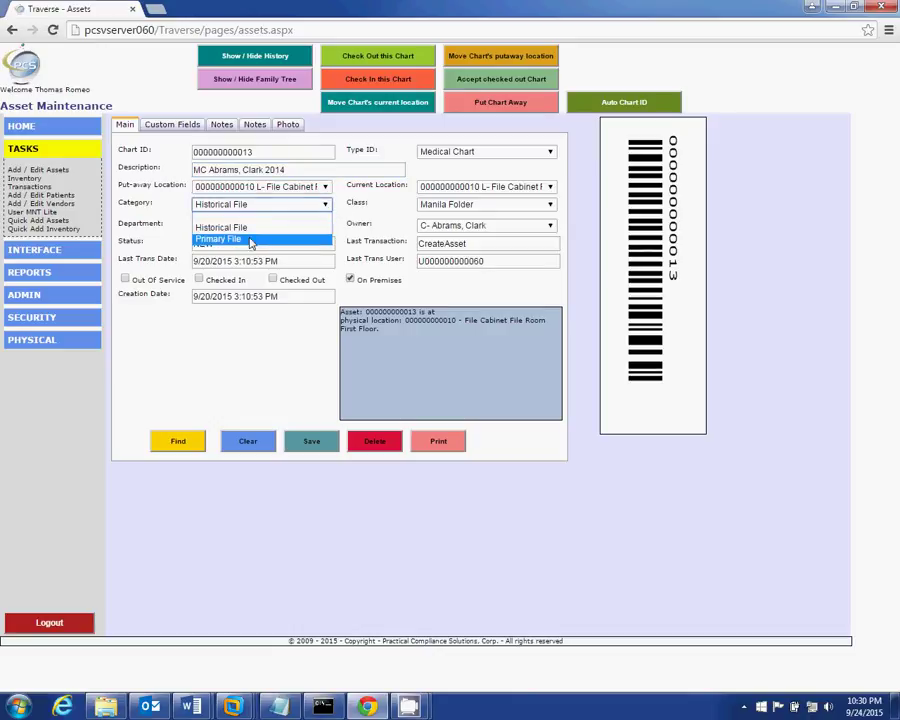
{"action": "left_click", "coordinate": [251, 229]}
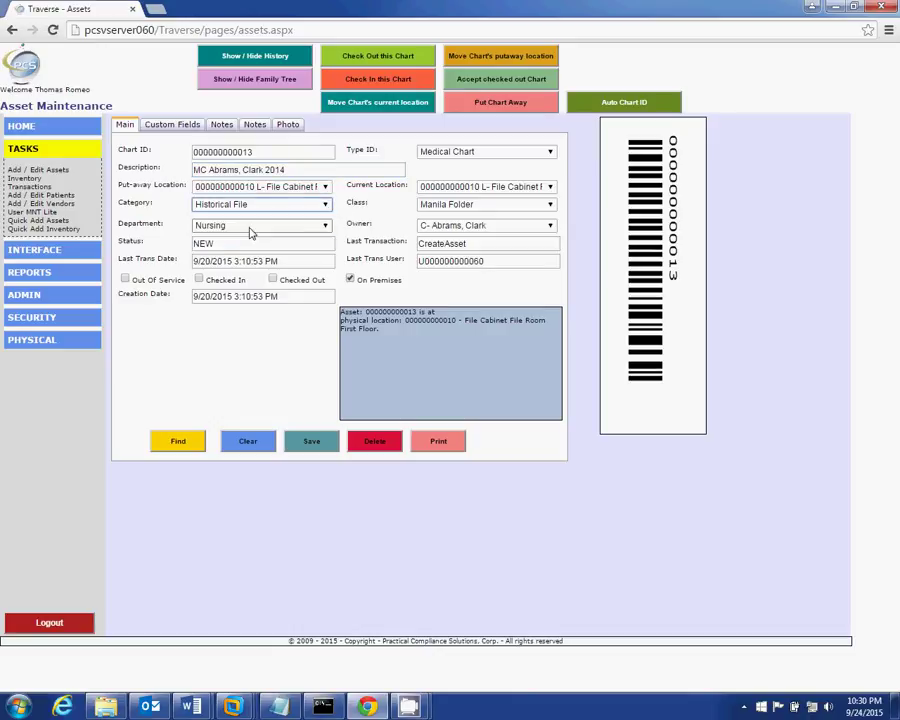
{"action": "left_click", "coordinate": [549, 205]}
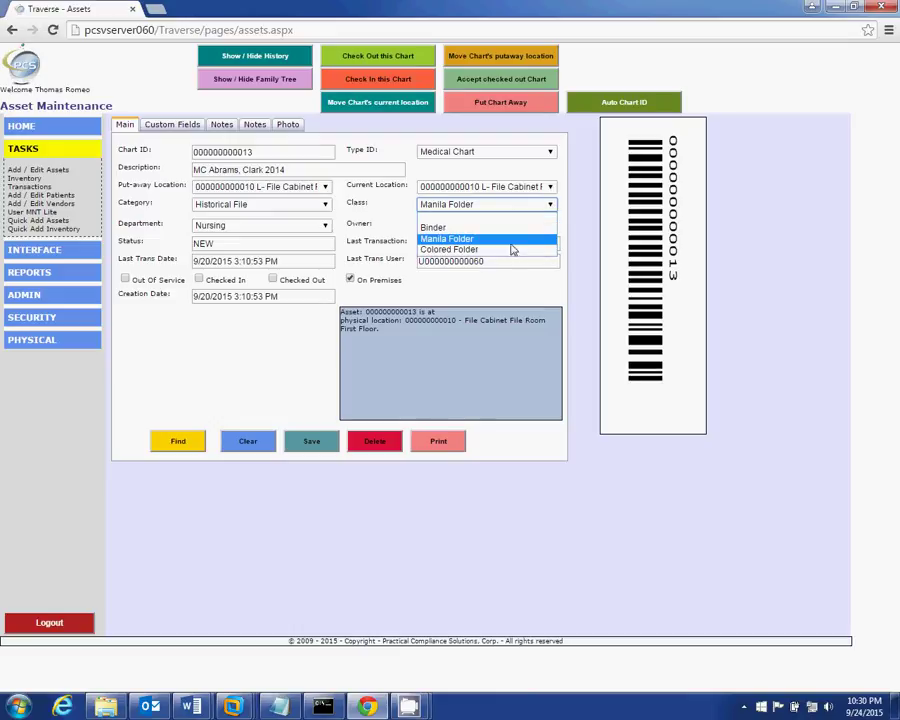
{"action": "left_click", "coordinate": [434, 239]}
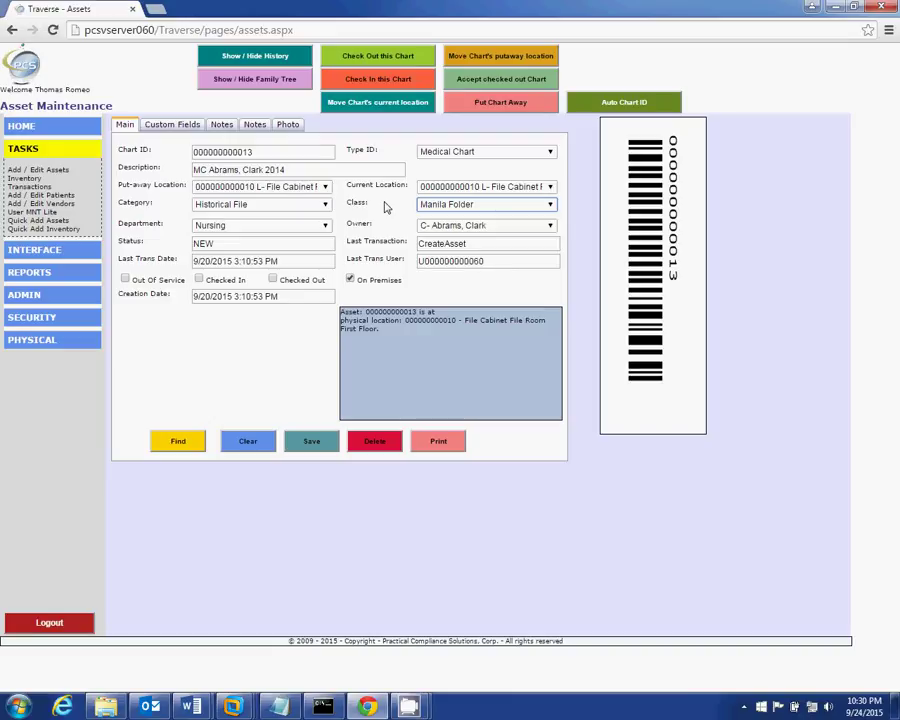
{"action": "left_click", "coordinate": [326, 226]}
{"action": "left_click", "coordinate": [326, 226]}
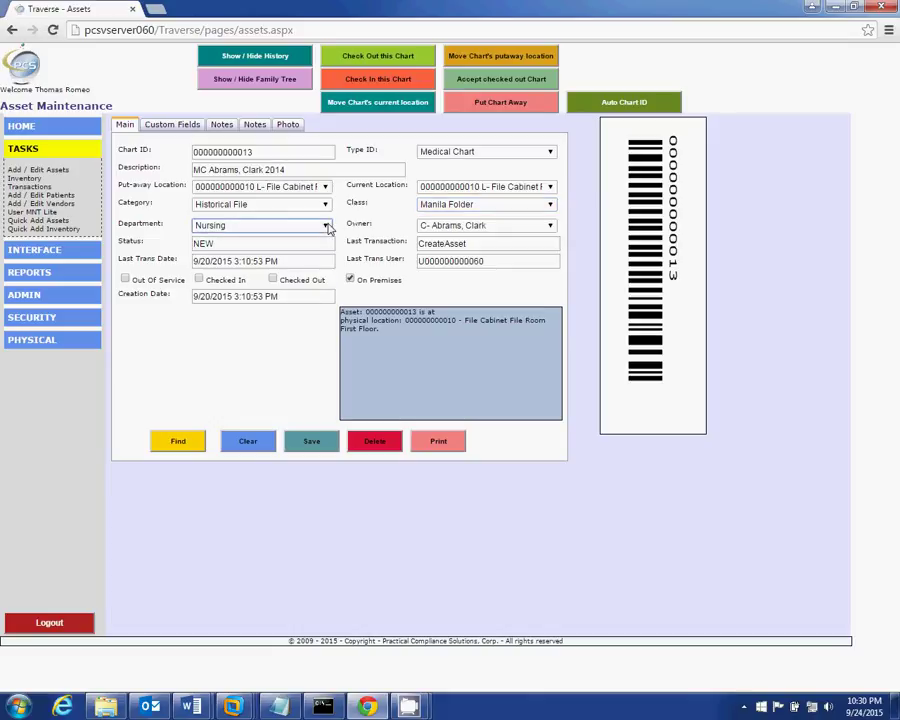
Step: Find the FLD (Manila Folder) class code in the class code maintenance and look through all items assigned to it
{"action": "left_click", "coordinate": [27, 297]}
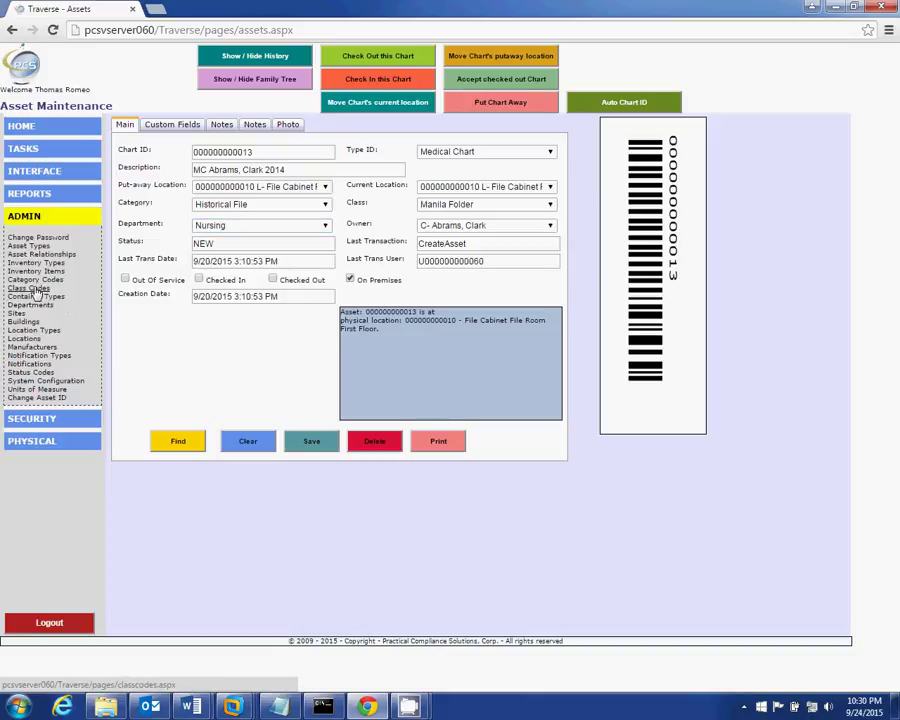
{"action": "left_click", "coordinate": [36, 289]}
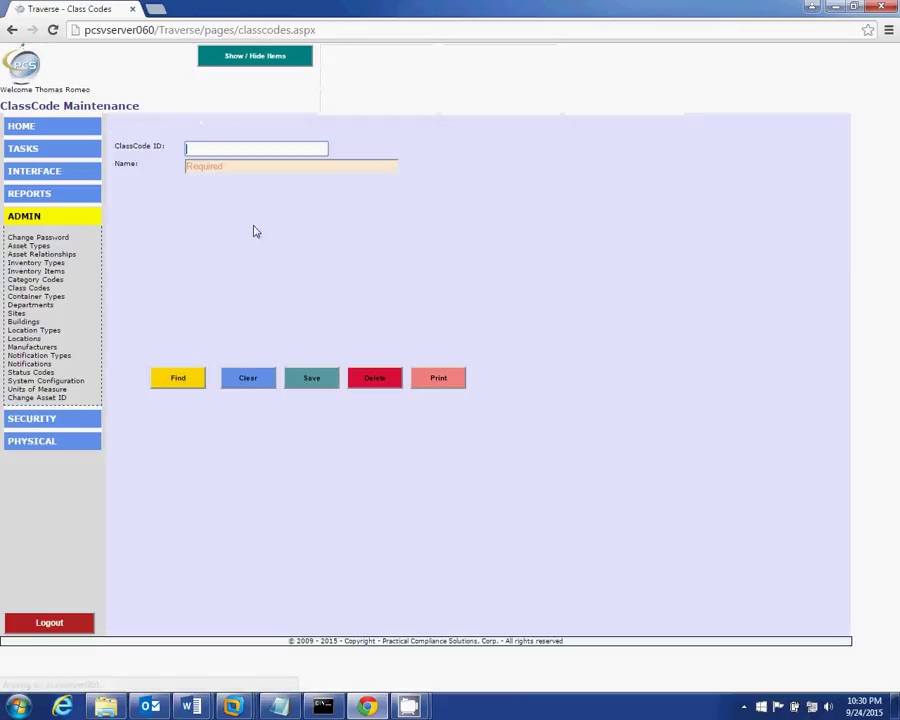
{"action": "left_click", "coordinate": [177, 387]}
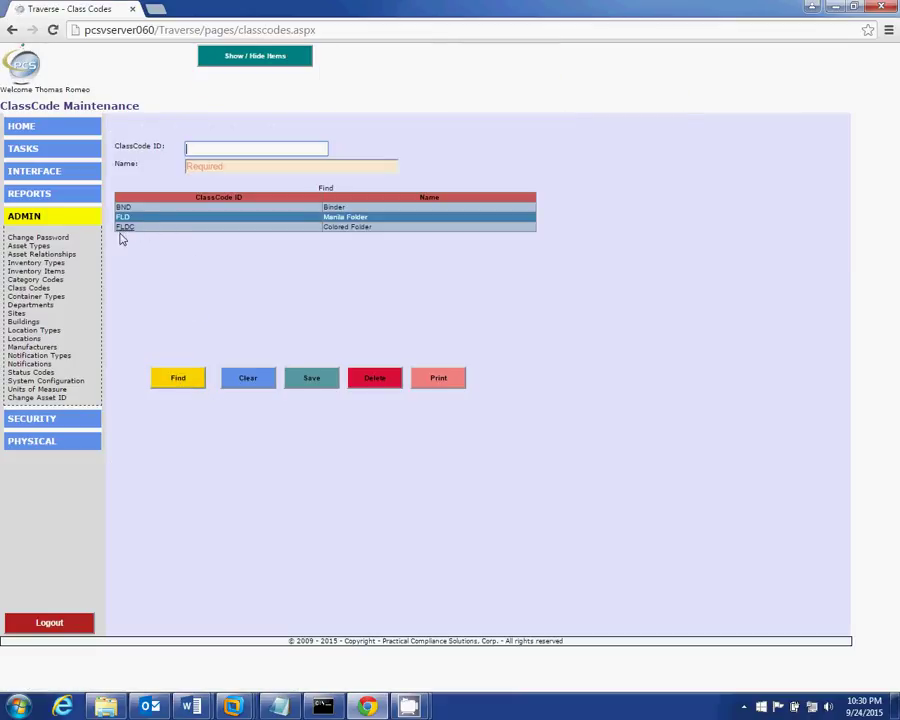
{"action": "left_click", "coordinate": [122, 218]}
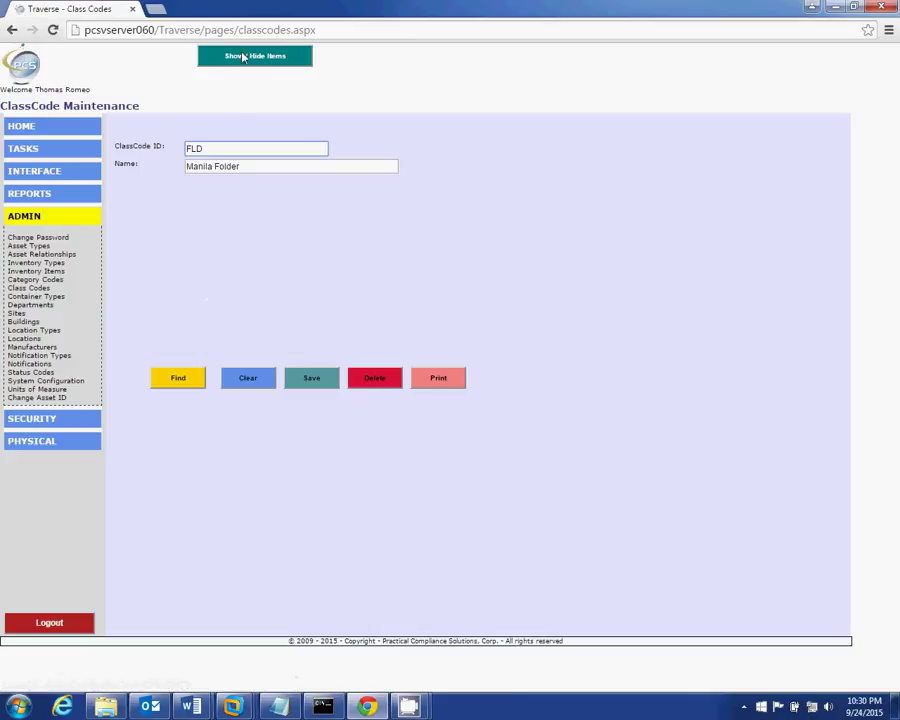
{"action": "left_click", "coordinate": [244, 58]}
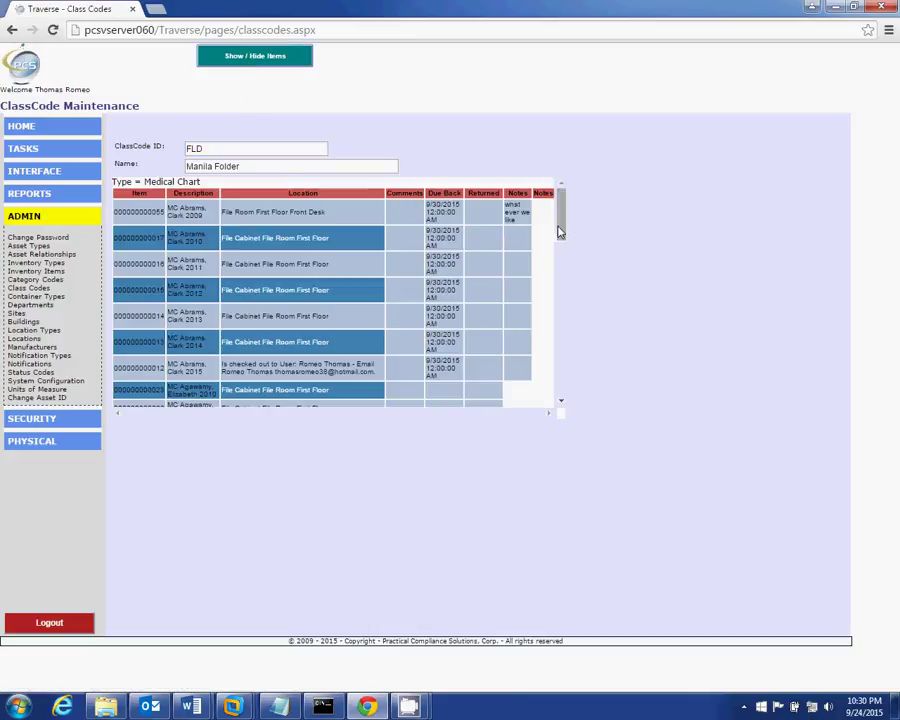
{"action": "left_click_drag", "start_coordinate": [561, 215], "coordinate": [588, 405]}
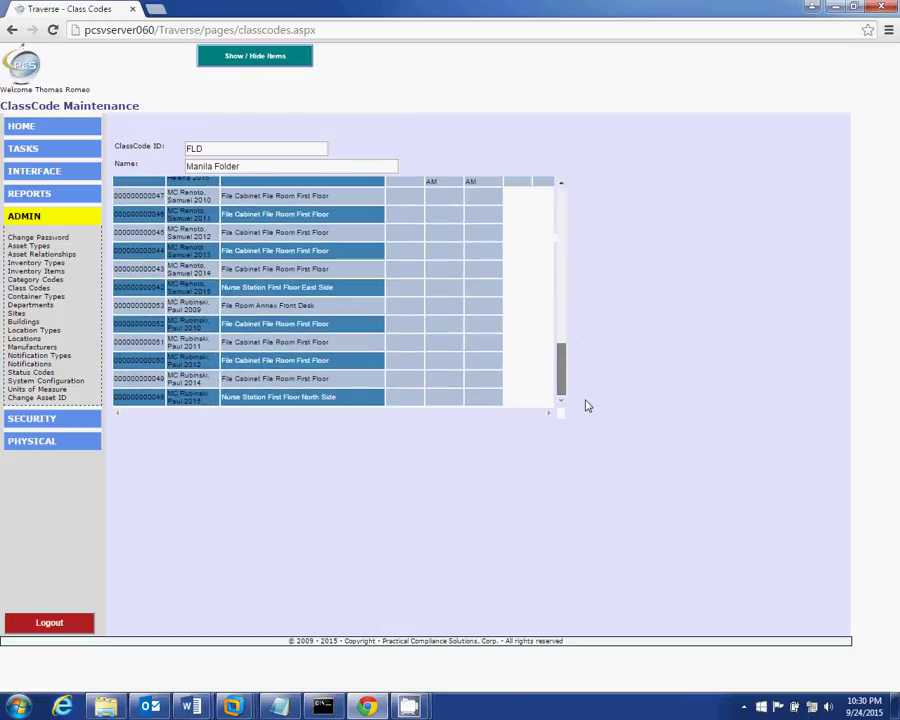
Step: Open the 2009 chart stored at File Room Annex Front Desk, show its family tree and open its location record
{"action": "left_click", "coordinate": [148, 308]}
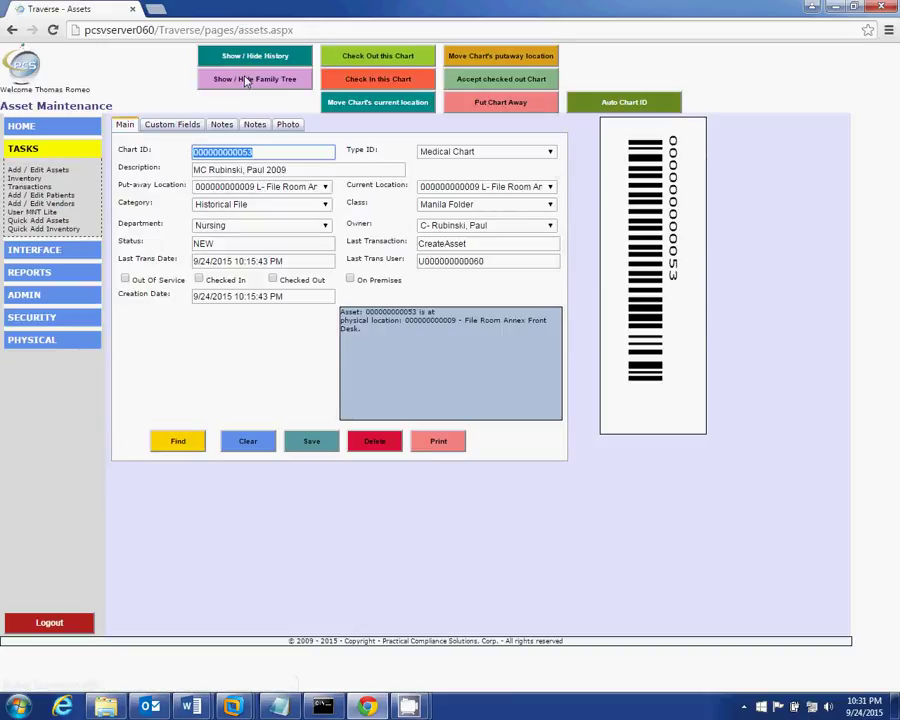
{"action": "left_click", "coordinate": [247, 81]}
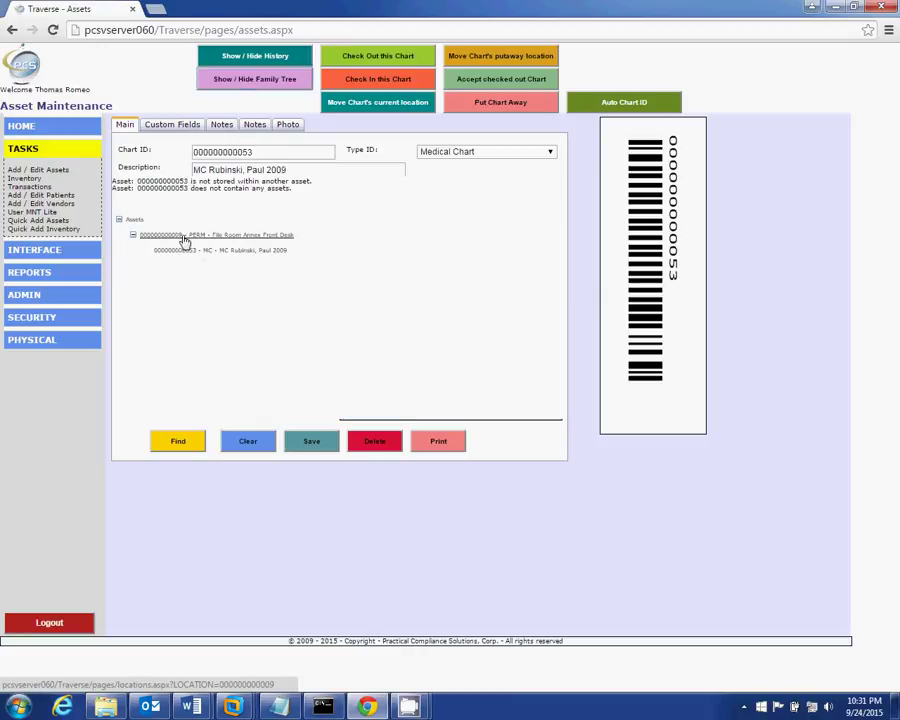
{"action": "left_click", "coordinate": [180, 235]}
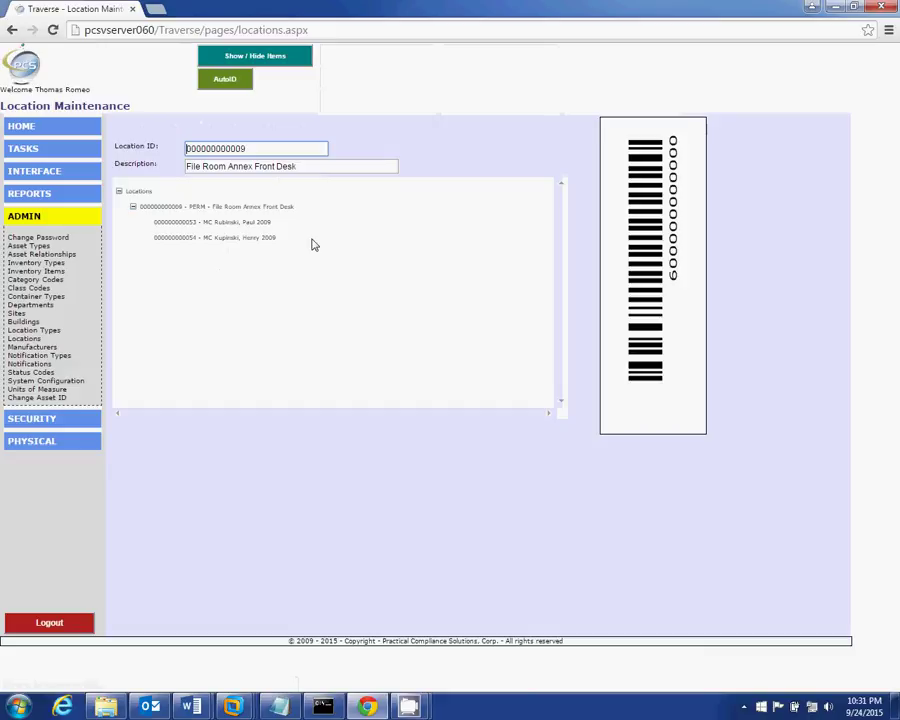
Step: Search from the home page by the patient's partial surname and open that patient's 2010 chart
{"action": "left_click", "coordinate": [25, 126]}
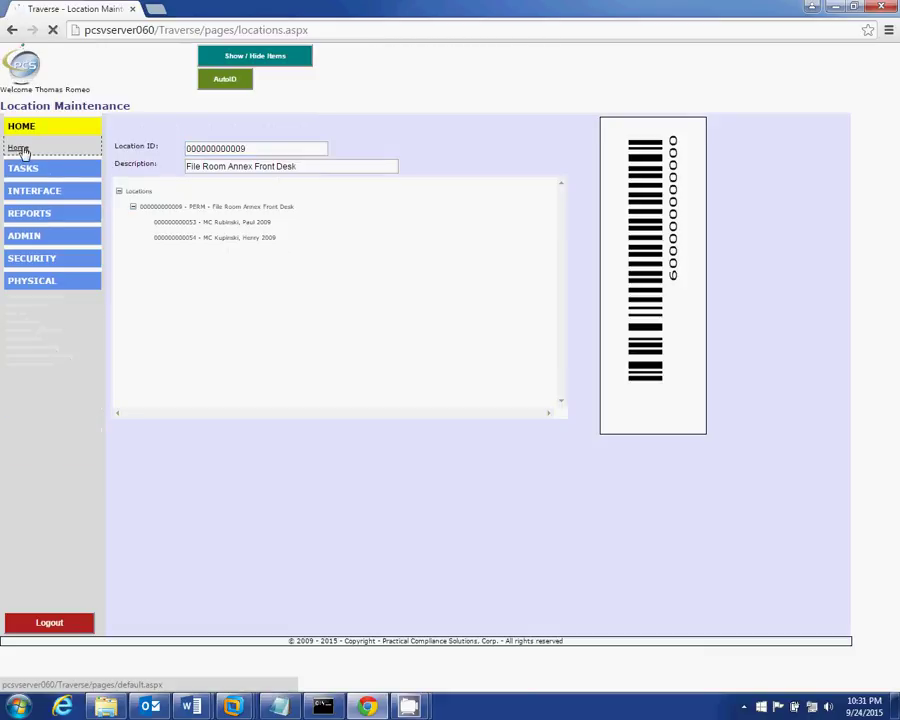
{"action": "left_click", "coordinate": [22, 148]}
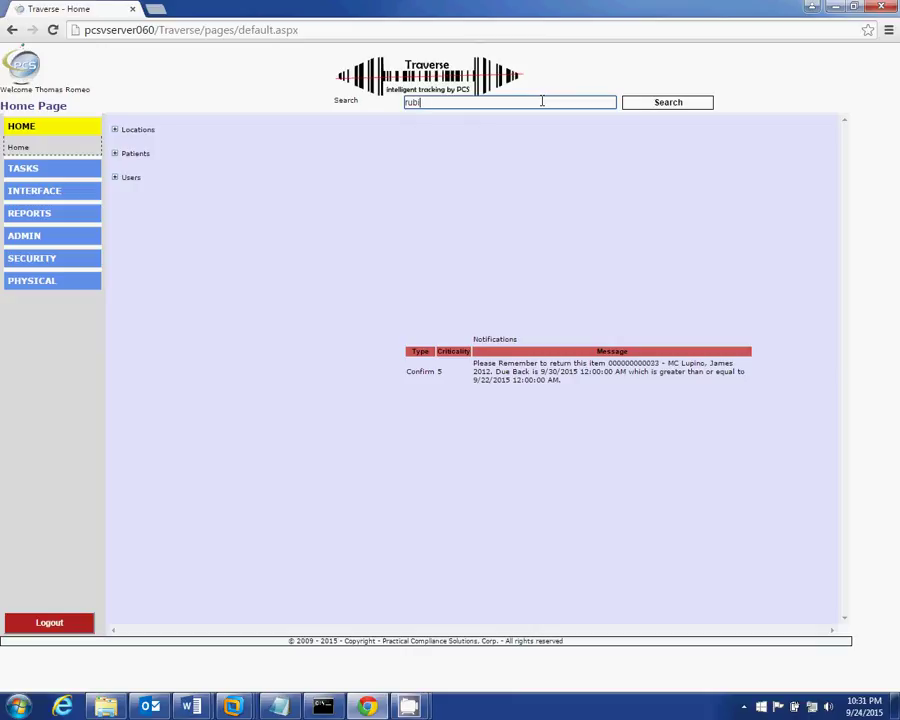
{"action": "key", "text": "Return"}
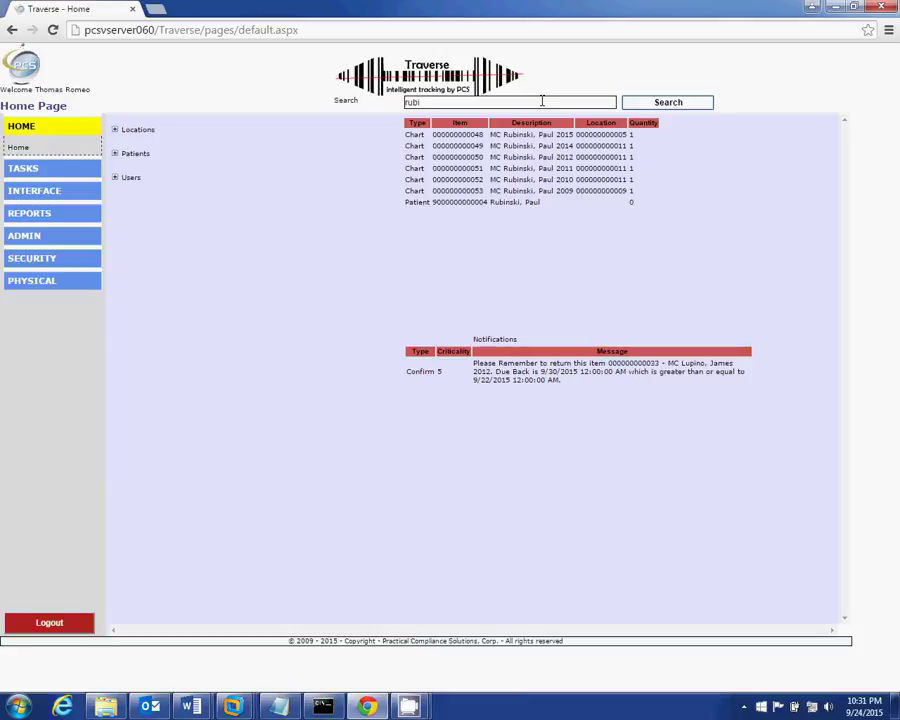
{"action": "left_click", "coordinate": [468, 181]}
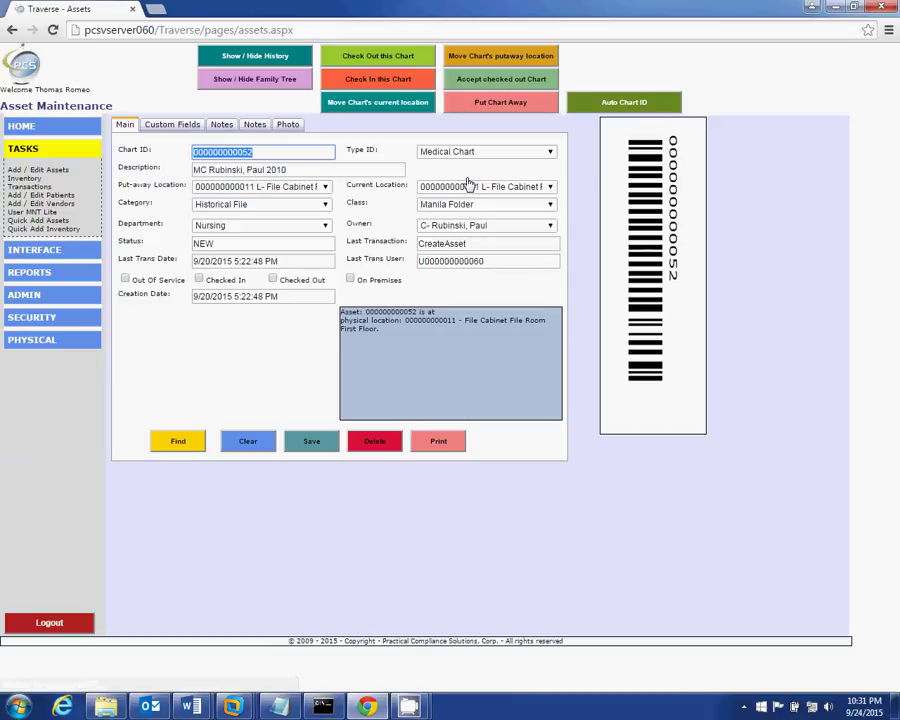
{"action": "left_click", "coordinate": [201, 374]}
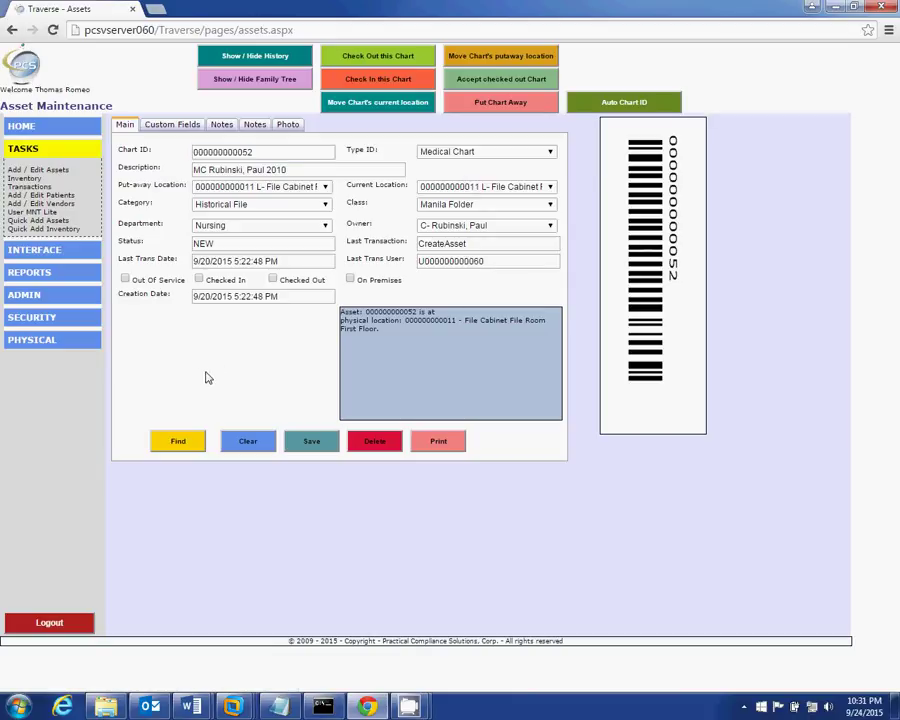